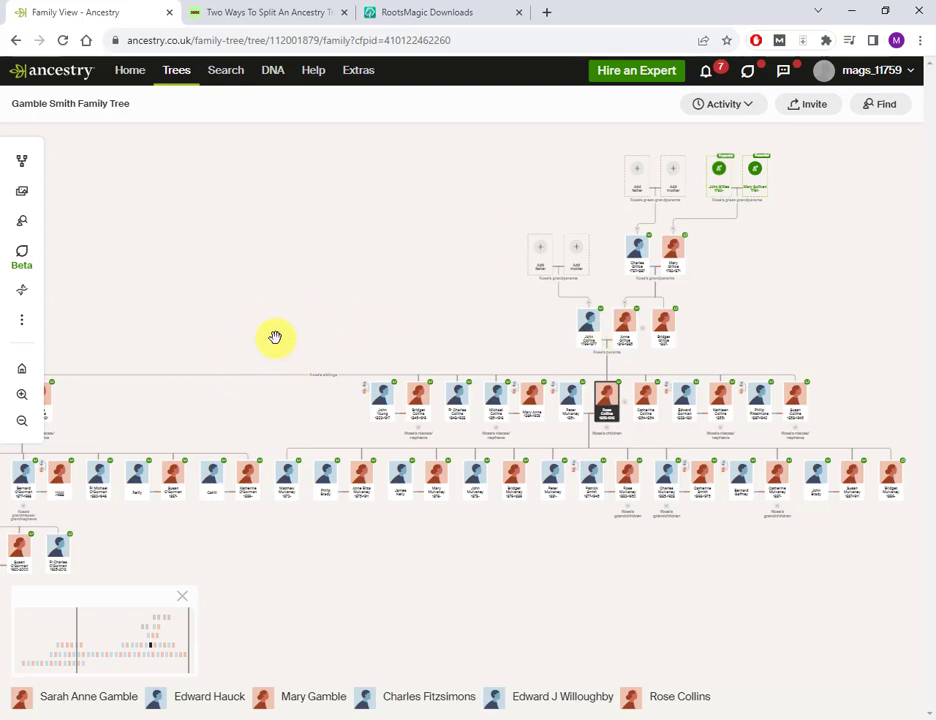
pyautogui.moveTo(318, 339); pyautogui.dragTo(387, 338)
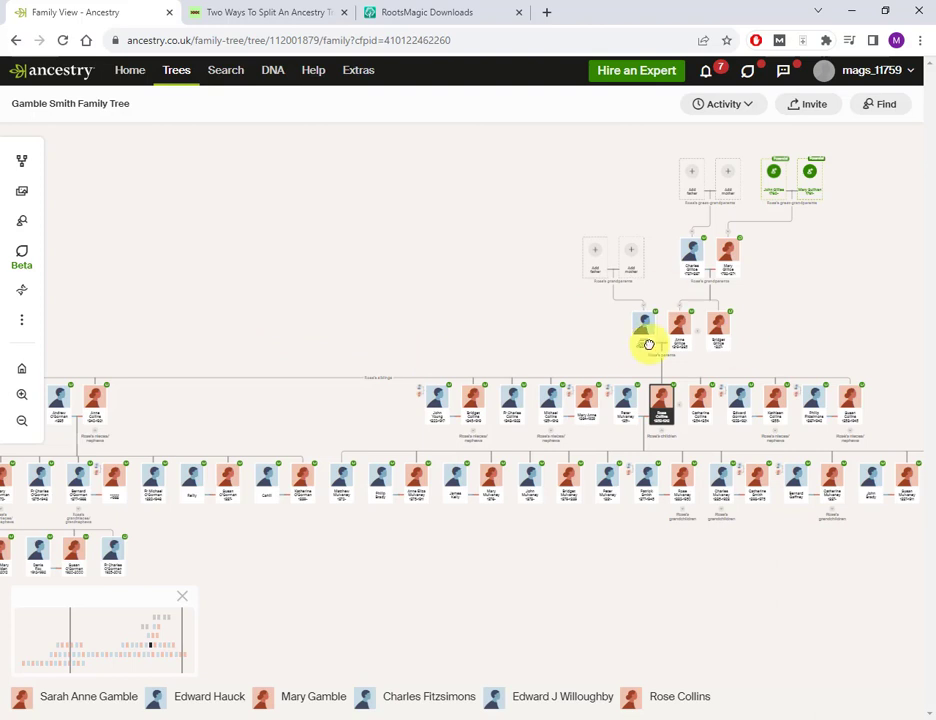
pyautogui.moveTo(275, 425); pyautogui.dragTo(402, 414)
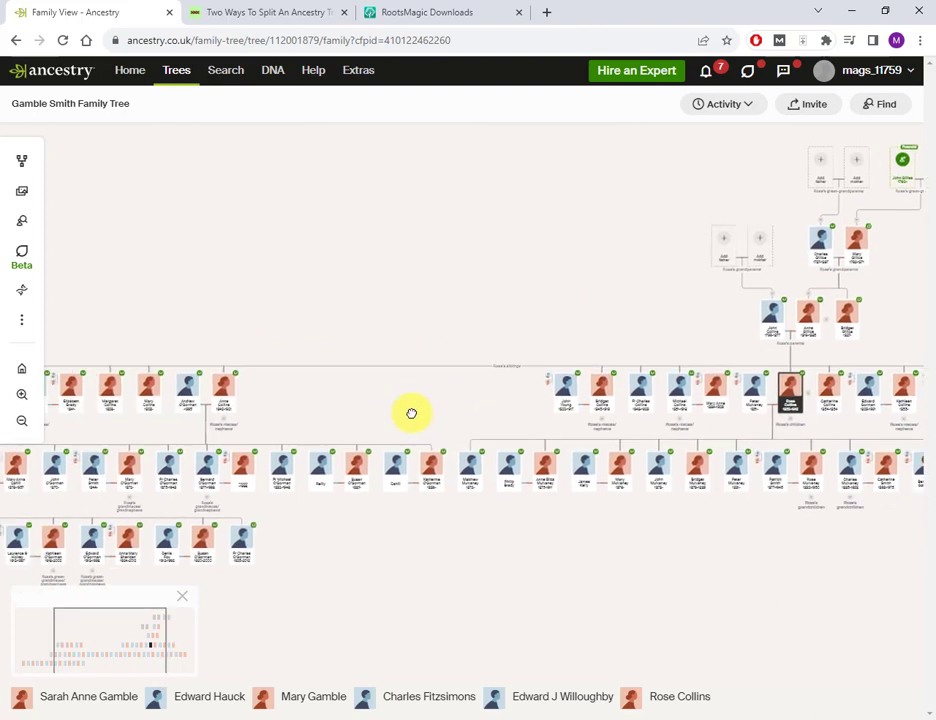
pyautogui.click(22, 395)
pyautogui.click(22, 396)
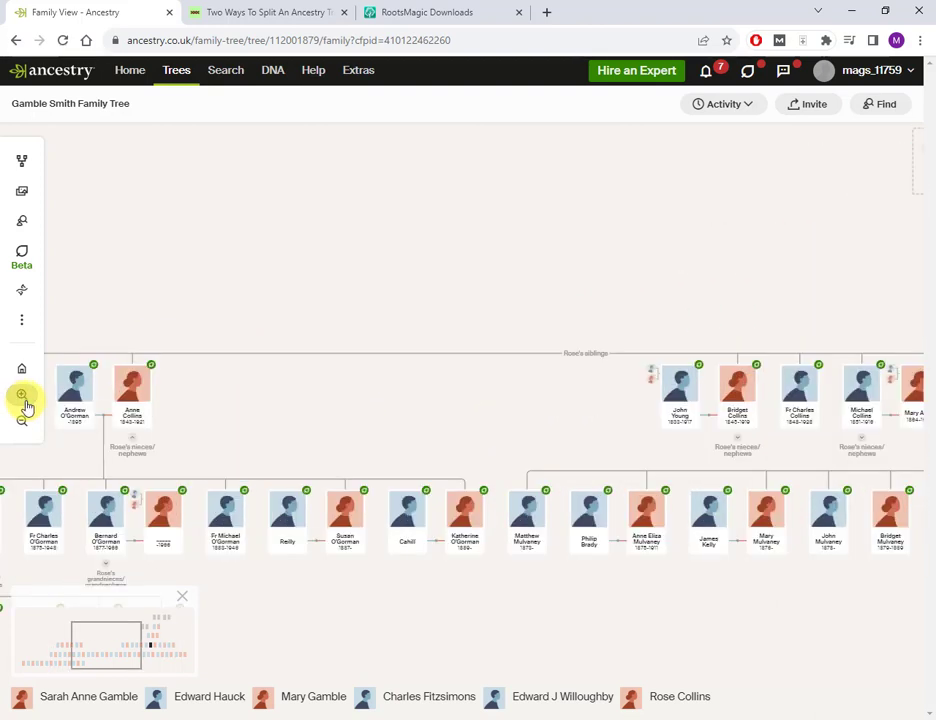
pyautogui.moveTo(375, 424); pyautogui.dragTo(507, 428)
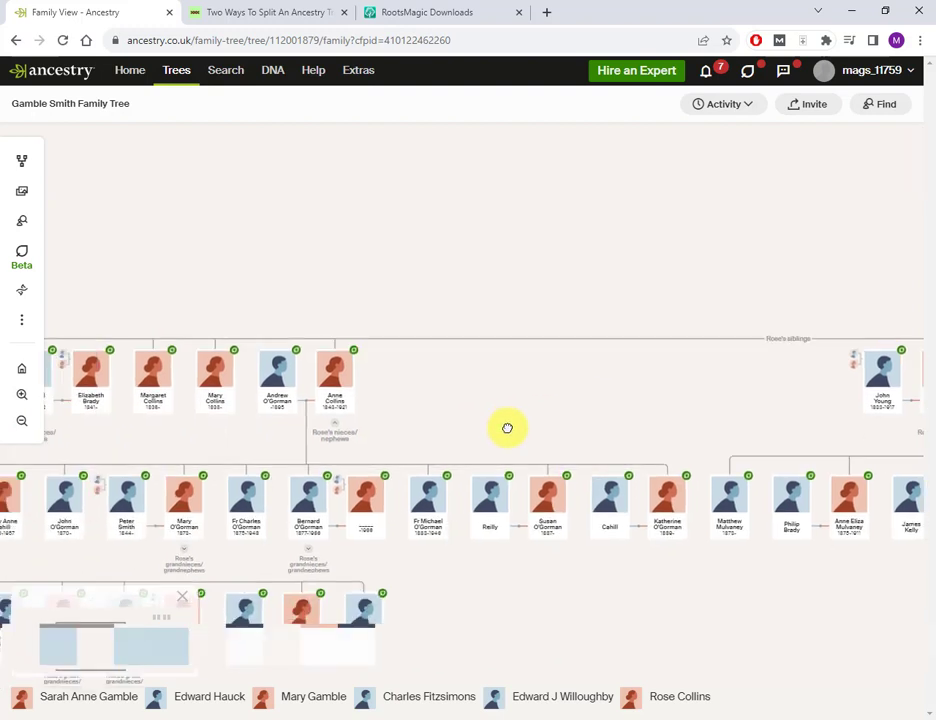
pyautogui.click(379, 397)
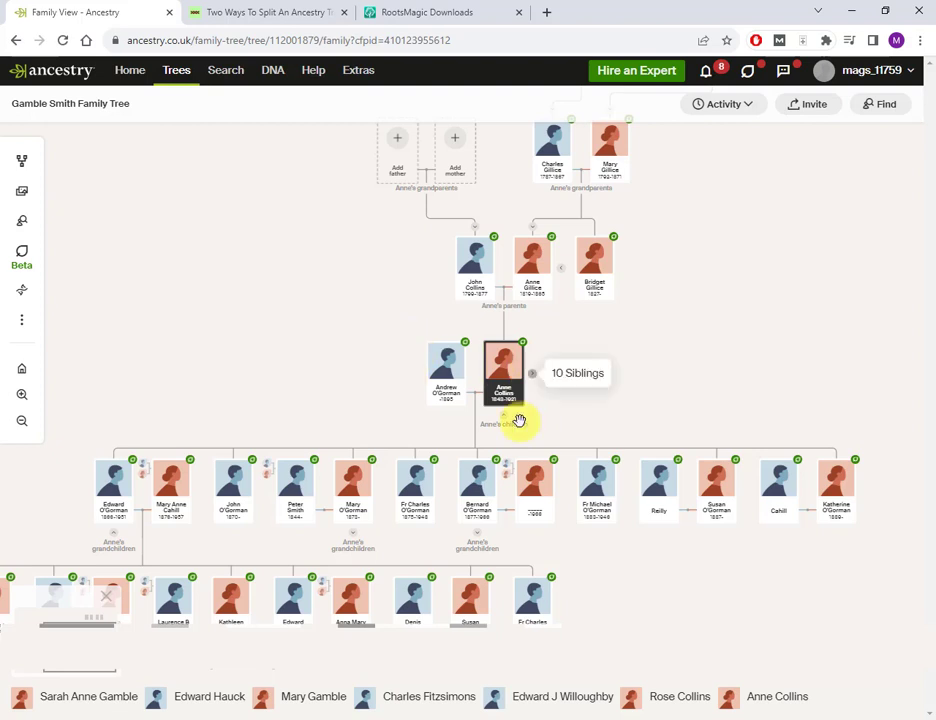
pyautogui.moveTo(654, 645); pyautogui.dragTo(676, 568)
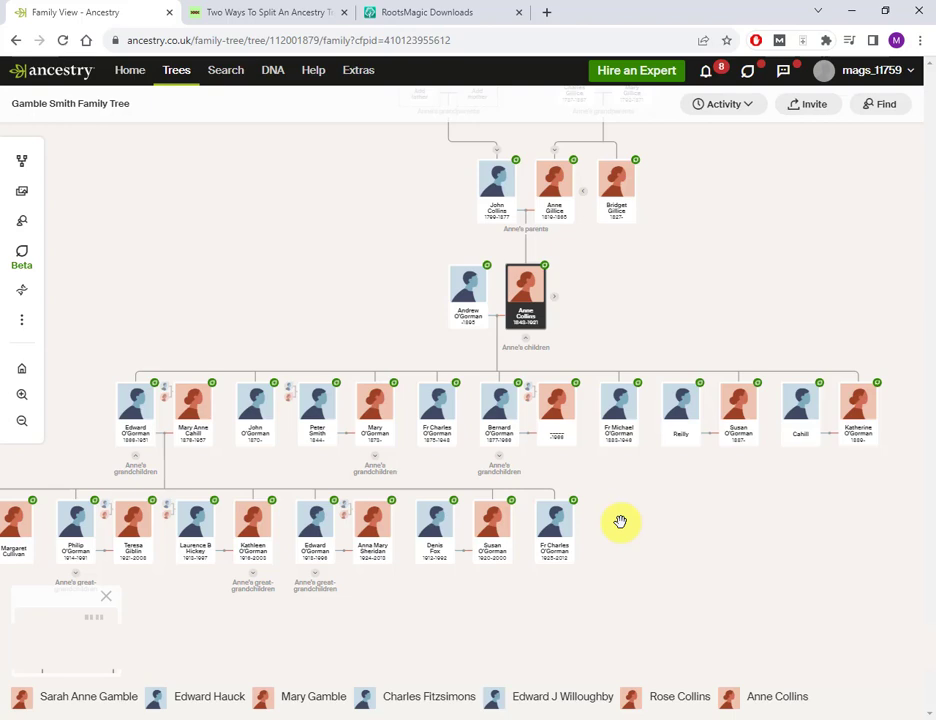
pyautogui.click(268, 14)
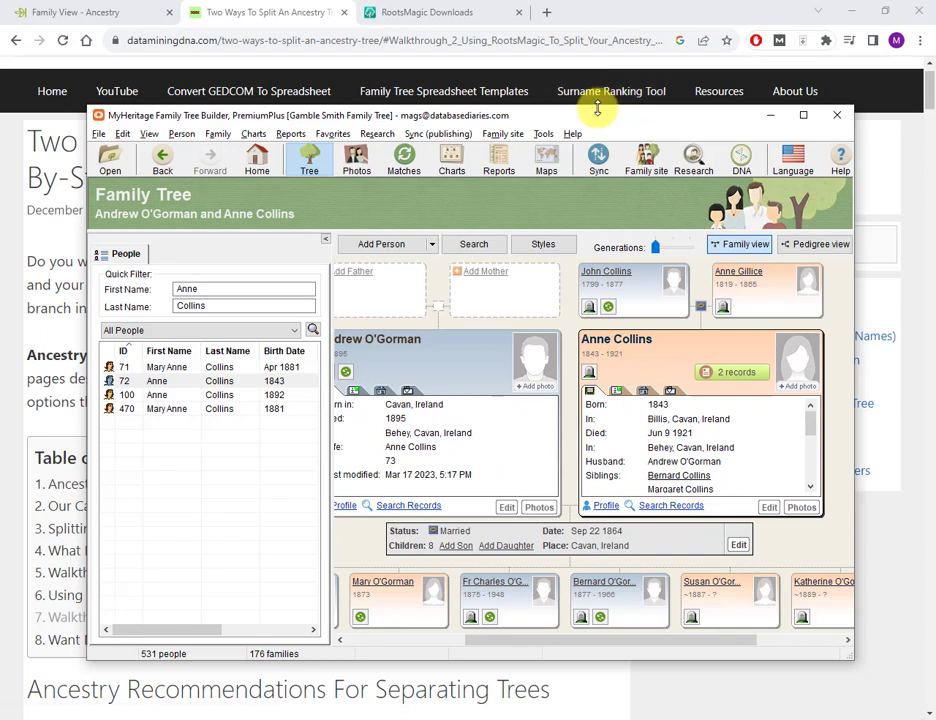
pyautogui.moveTo(596, 117); pyautogui.dragTo(580, 149)
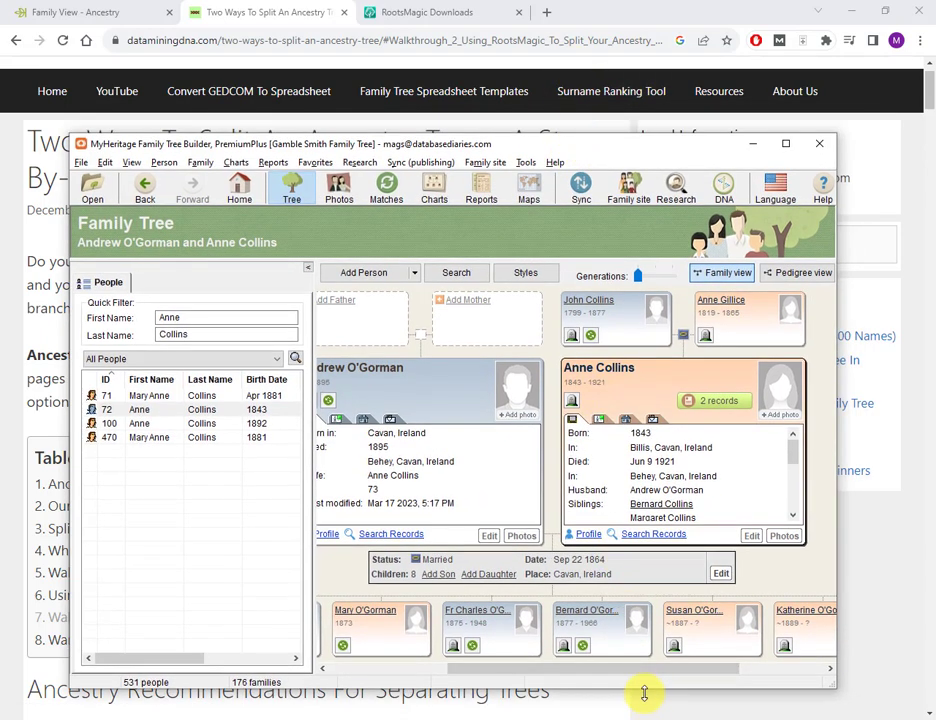
pyautogui.moveTo(558, 147); pyautogui.dragTo(555, 122)
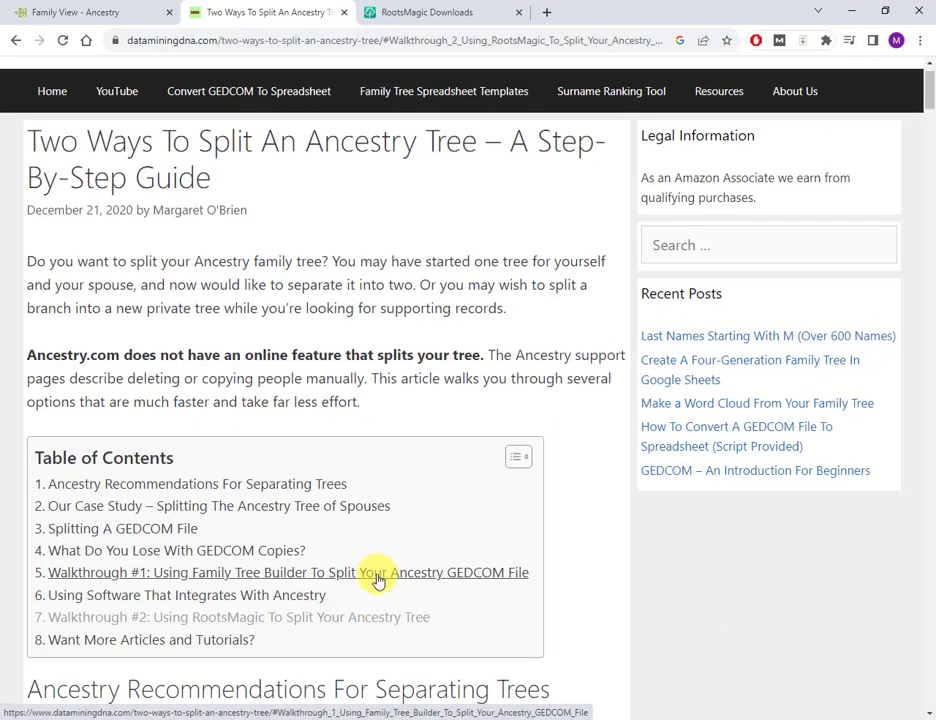
pyautogui.click(222, 581)
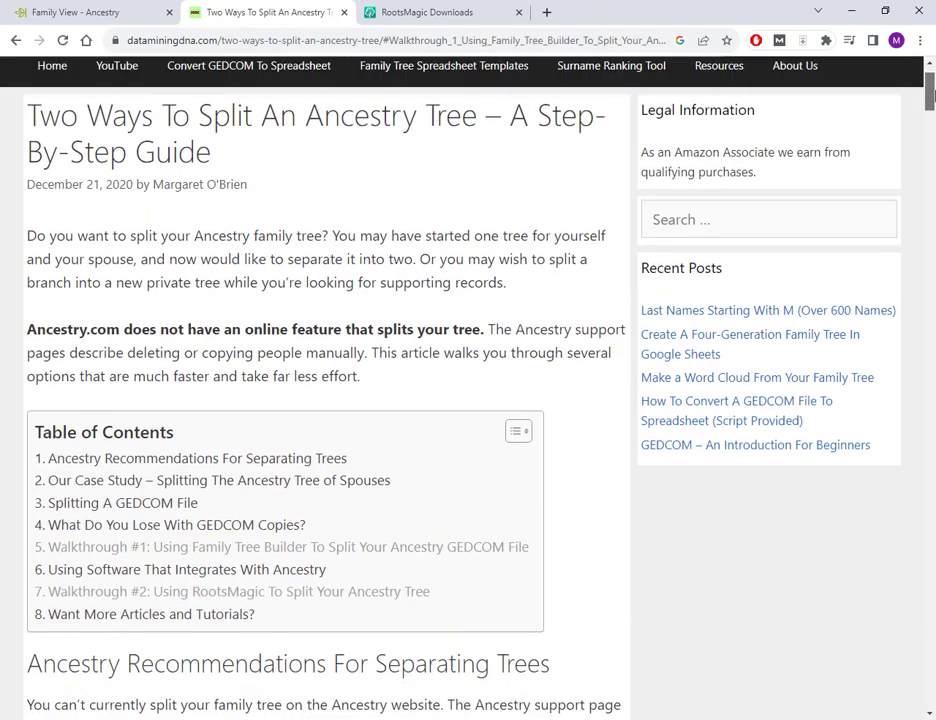
pyautogui.moveTo(927, 90); pyautogui.dragTo(927, 94)
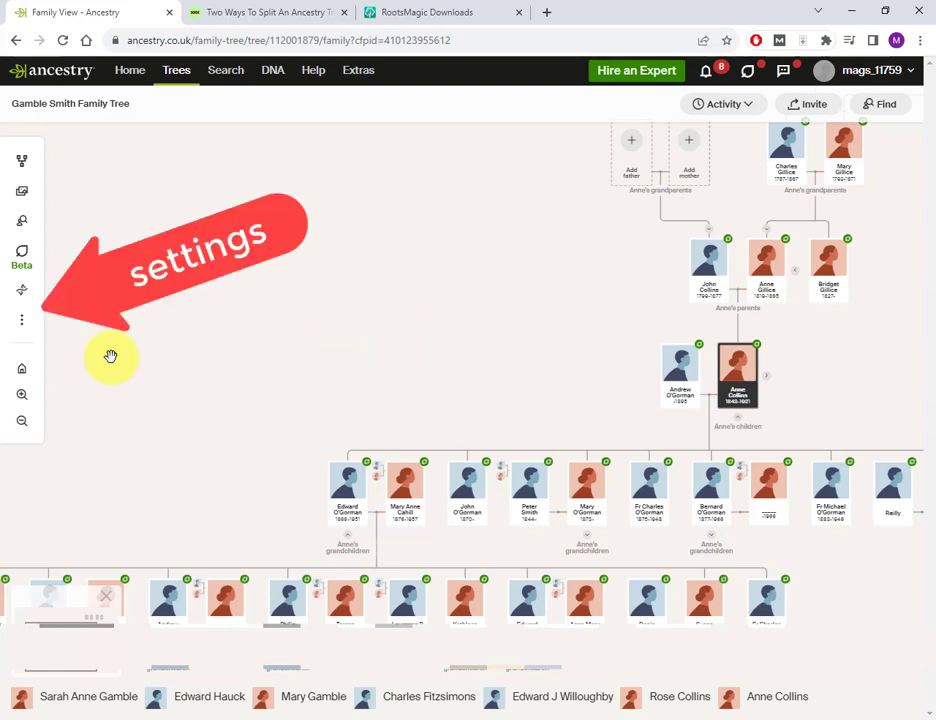
# Download the Gamble Smith Family Tree as a GEDCOM file from its Tree settings
pyautogui.click(21, 320)
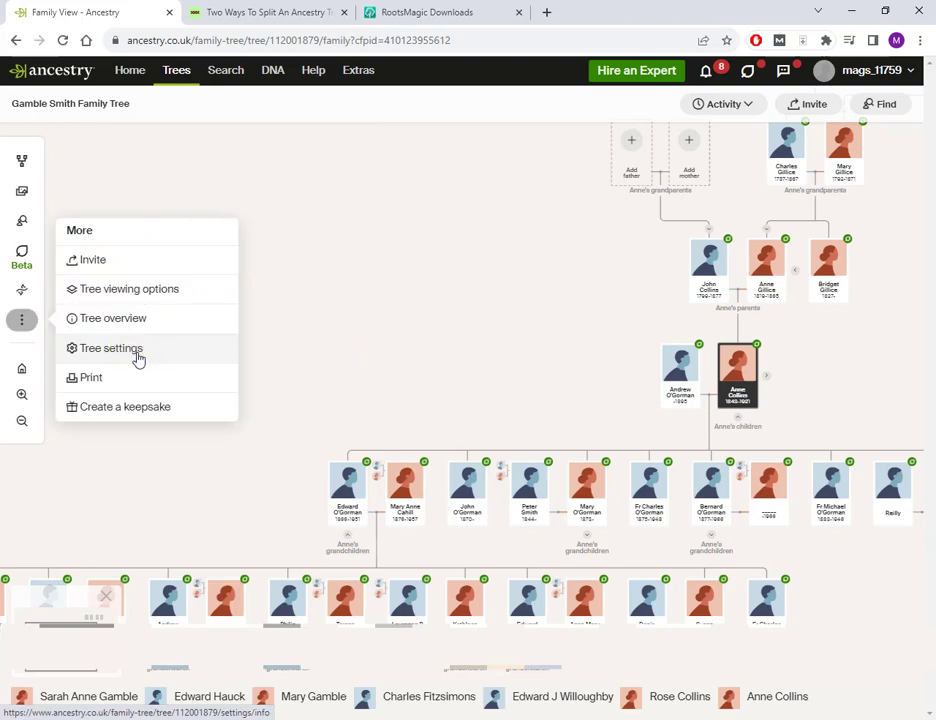
pyautogui.click(138, 359)
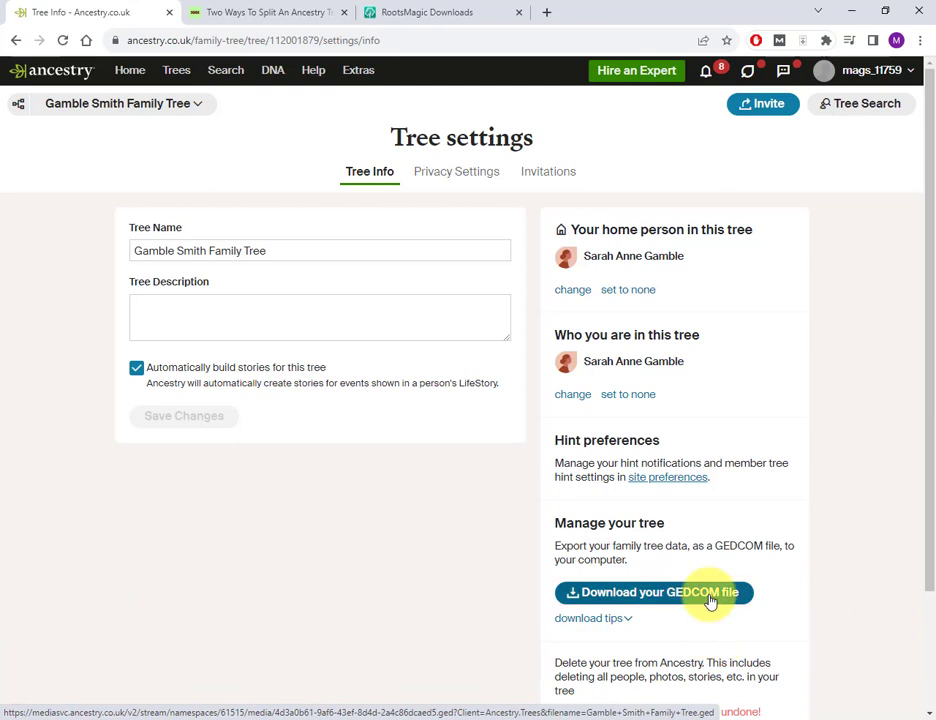
pyautogui.click(709, 599)
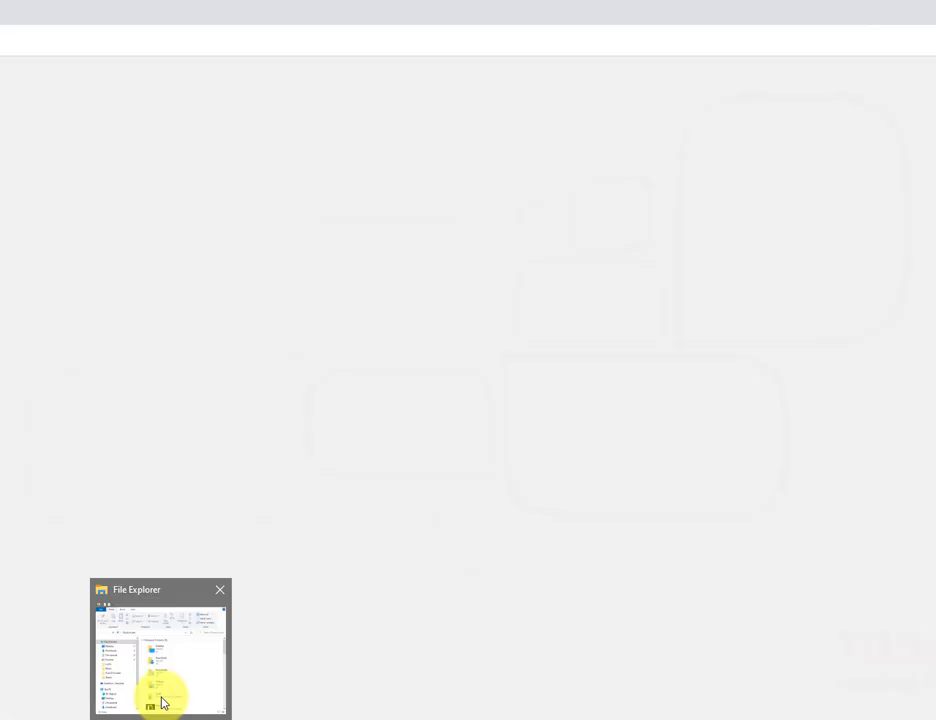
# Locate Gamble Smith Family Tree.ged in the Downloads folder, then return to Chrome
pyautogui.click(161, 703)
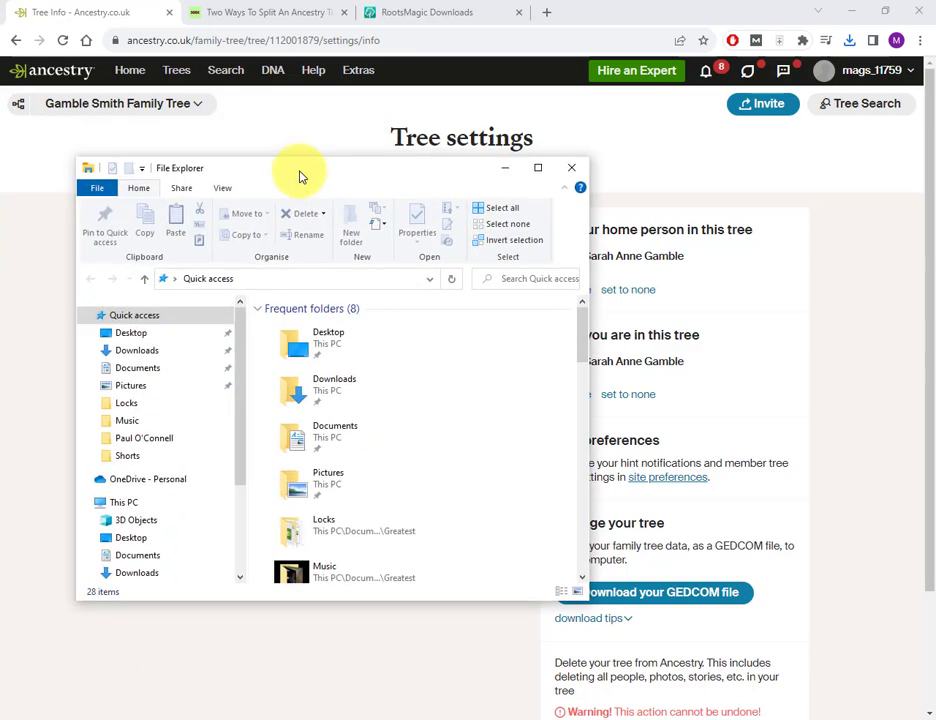
pyautogui.click(538, 171)
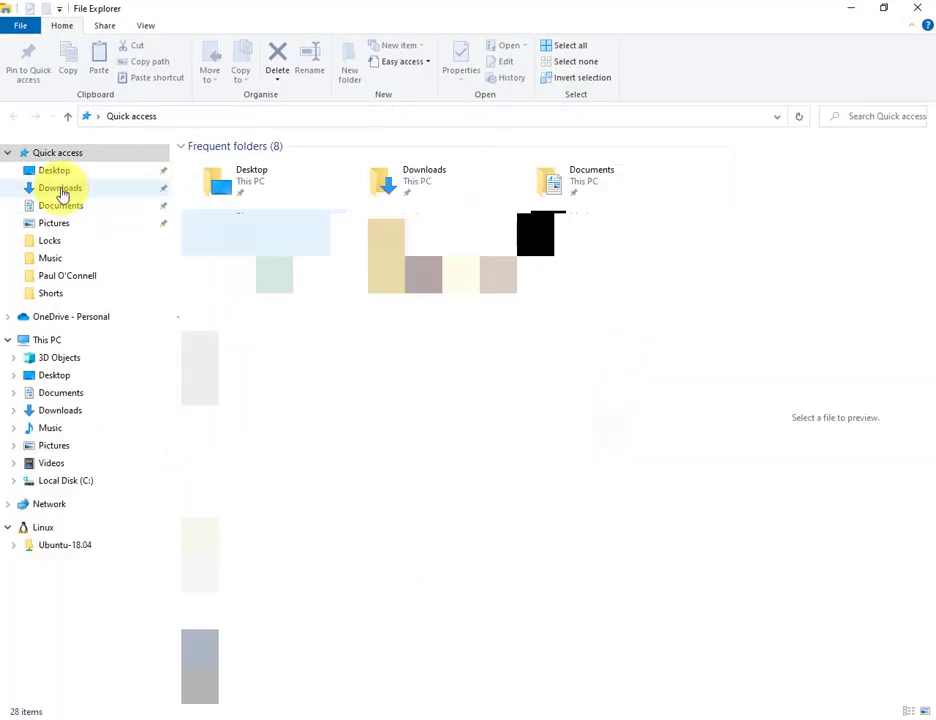
pyautogui.click(61, 190)
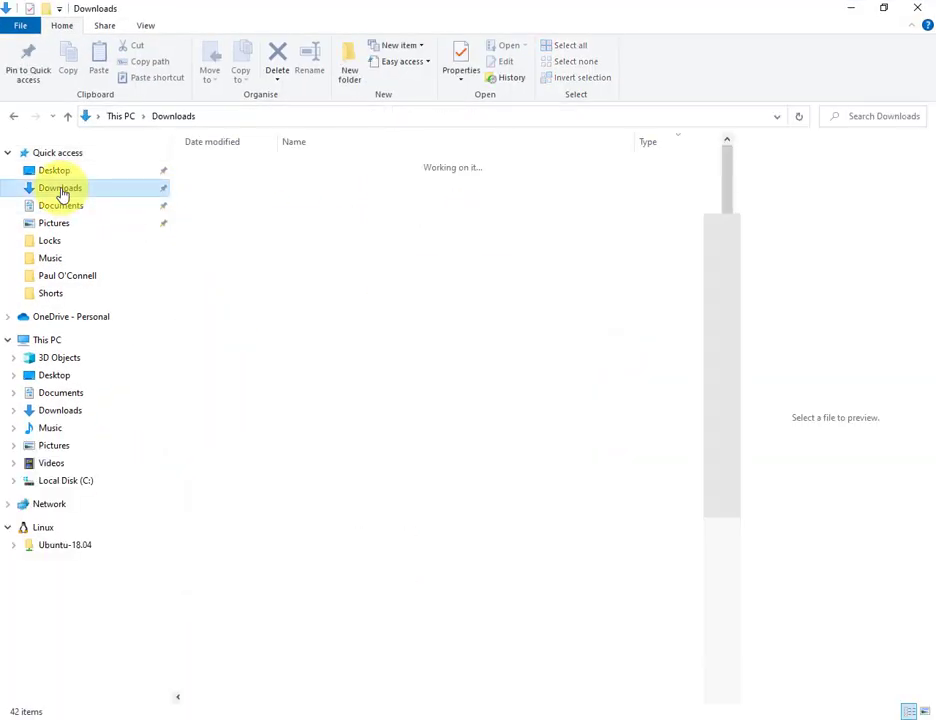
pyautogui.doubleClick(366, 186)
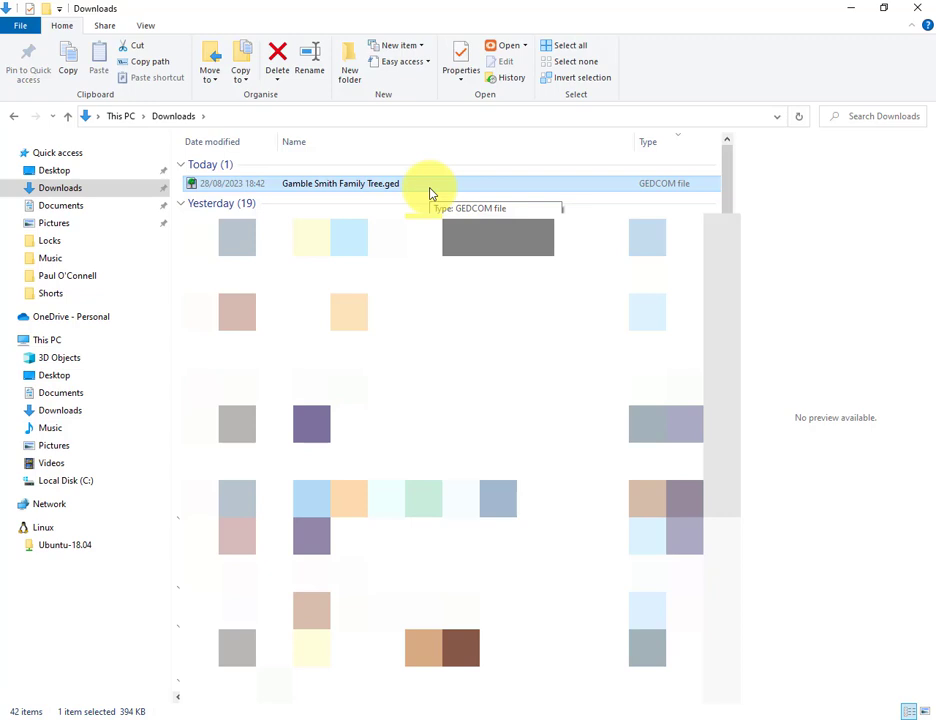
pyautogui.hotkey('alt', 'Tab')
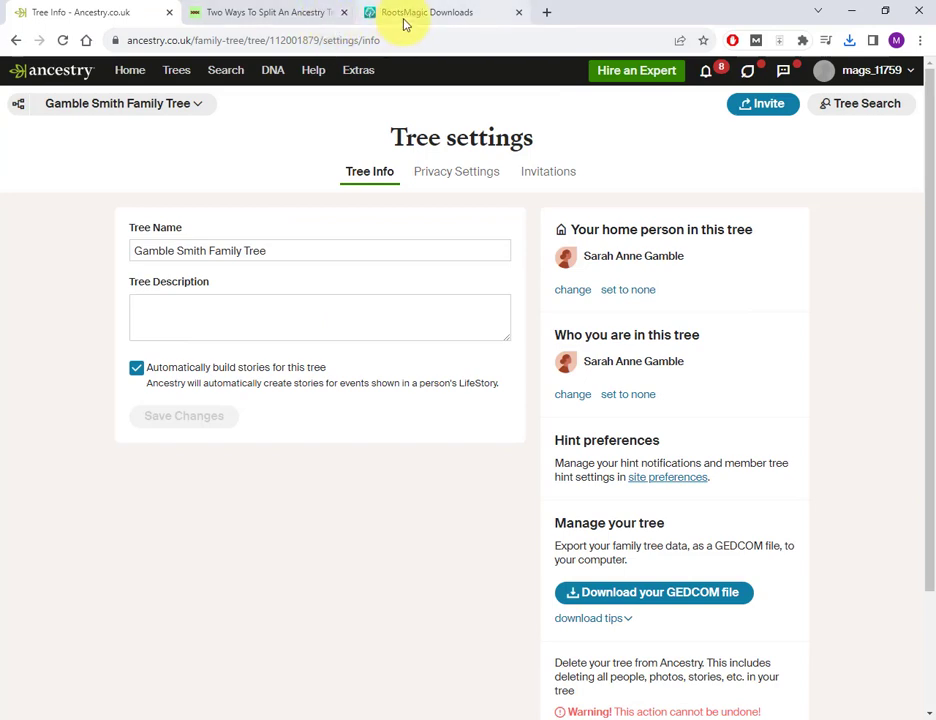
# Download the RootsMagic (64-bit) 9.0.7 Installer from the RootsMagic 9 download page
pyautogui.click(402, 24)
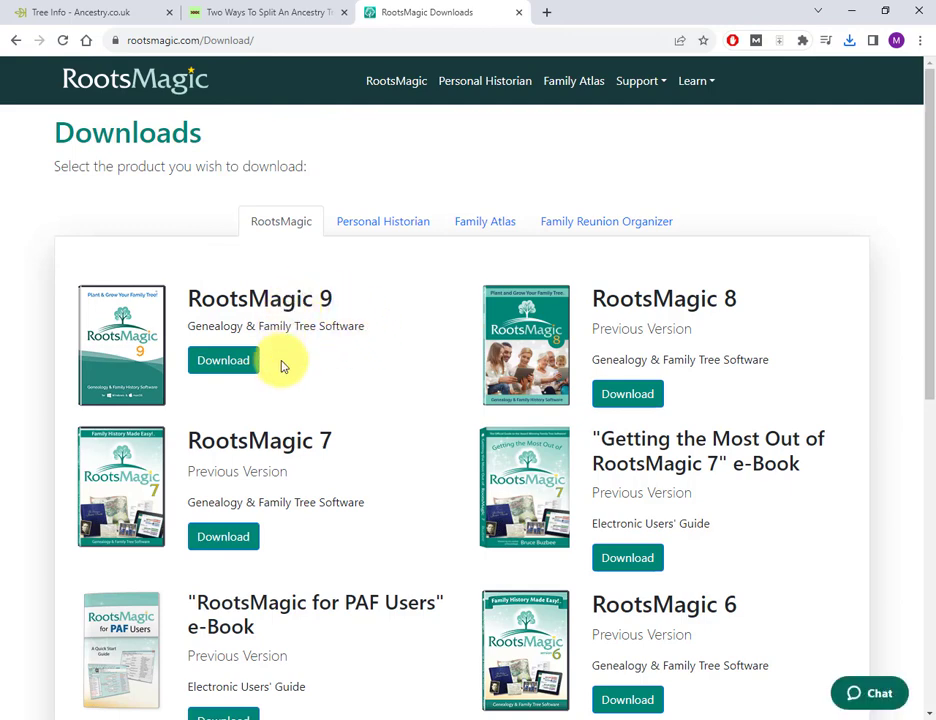
pyautogui.click(226, 368)
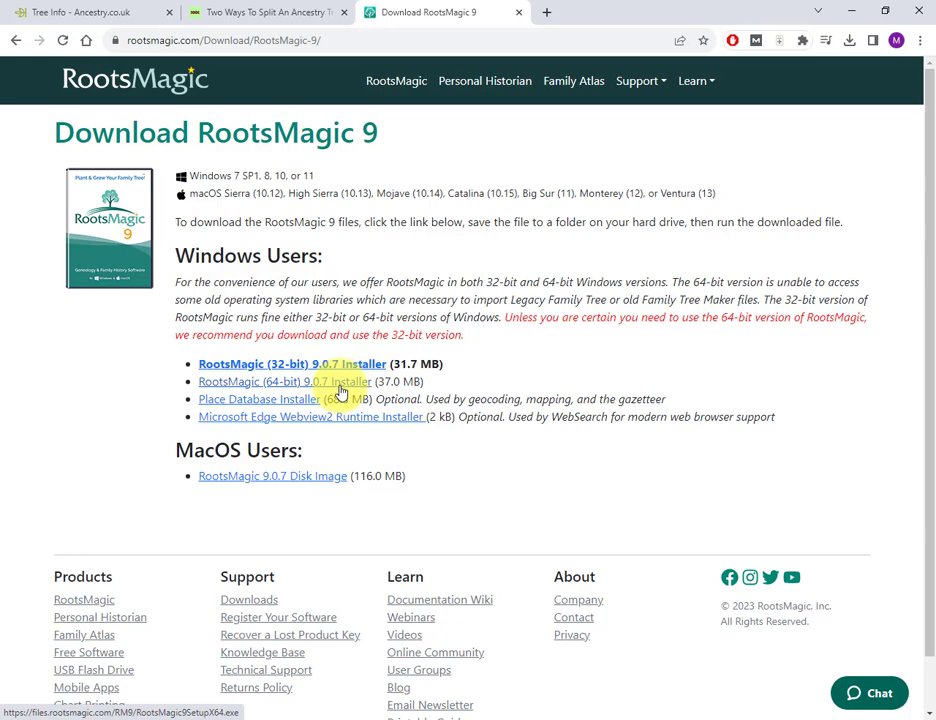
pyautogui.click(339, 385)
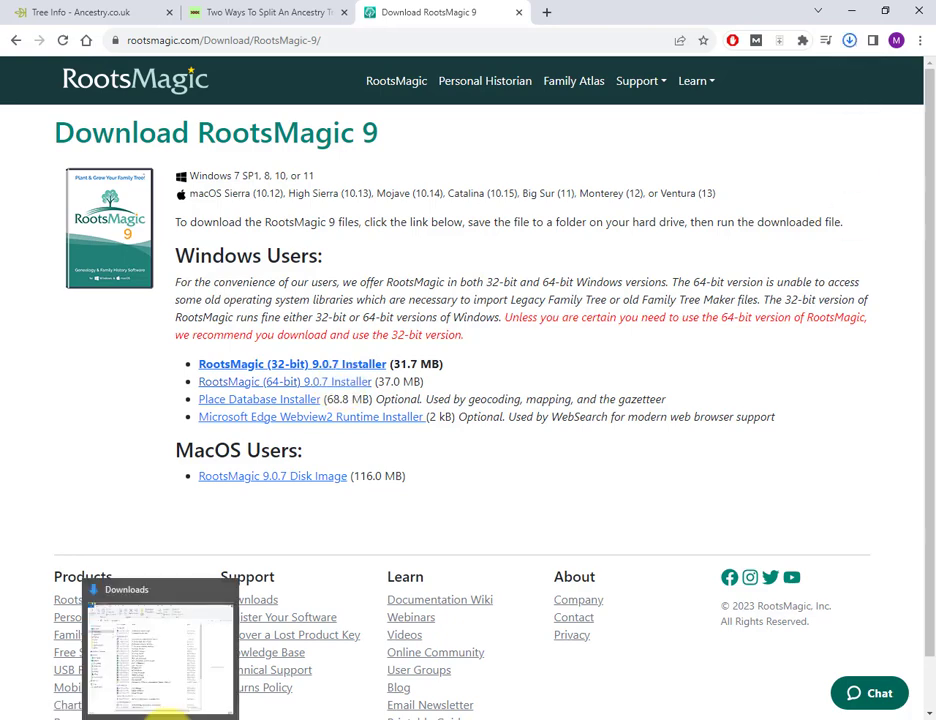
# Run RootsMagic9SetupX64.exe from the Downloads folder
pyautogui.click(160, 712)
pyautogui.click(355, 198)
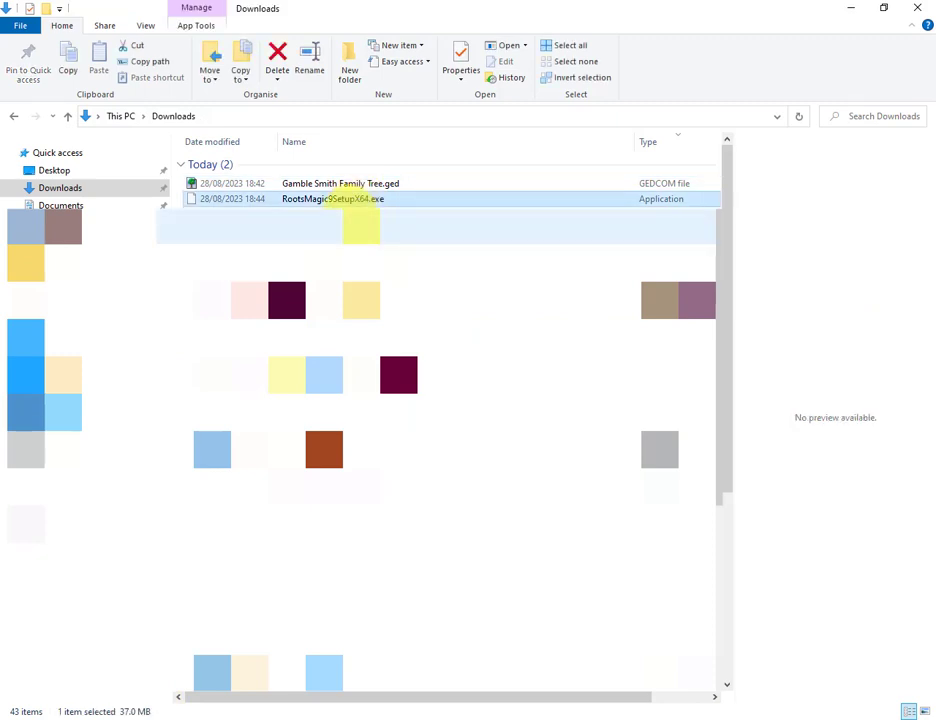
pyautogui.doubleClick(390, 203)
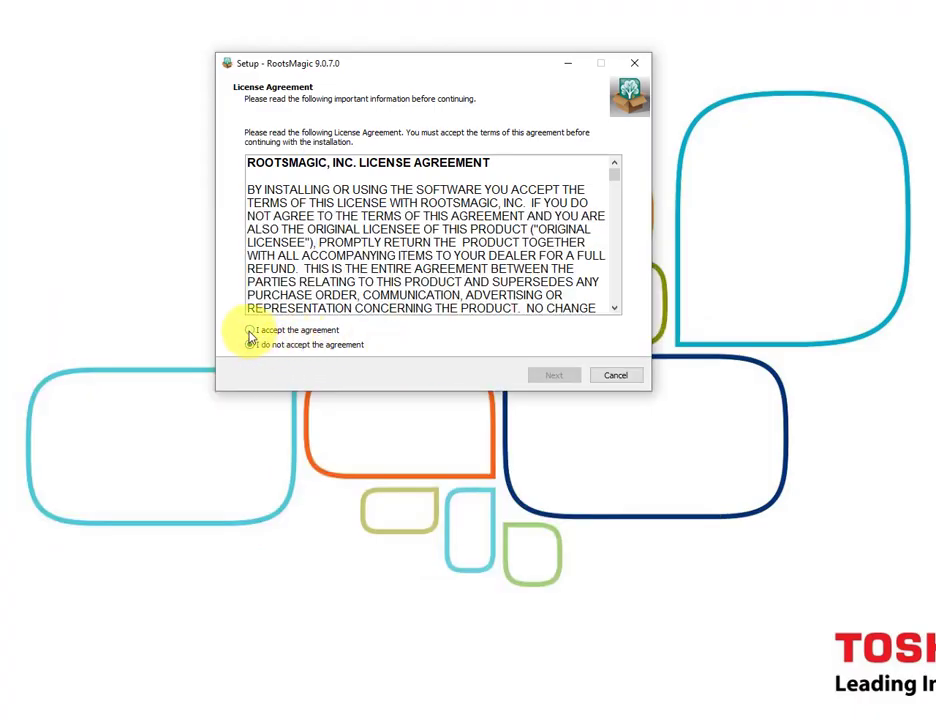
# Accept the licence and install RootsMagic 9 to C:\Program Files\RootsMagic 9 with a desktop shortcut
pyautogui.click(251, 333)
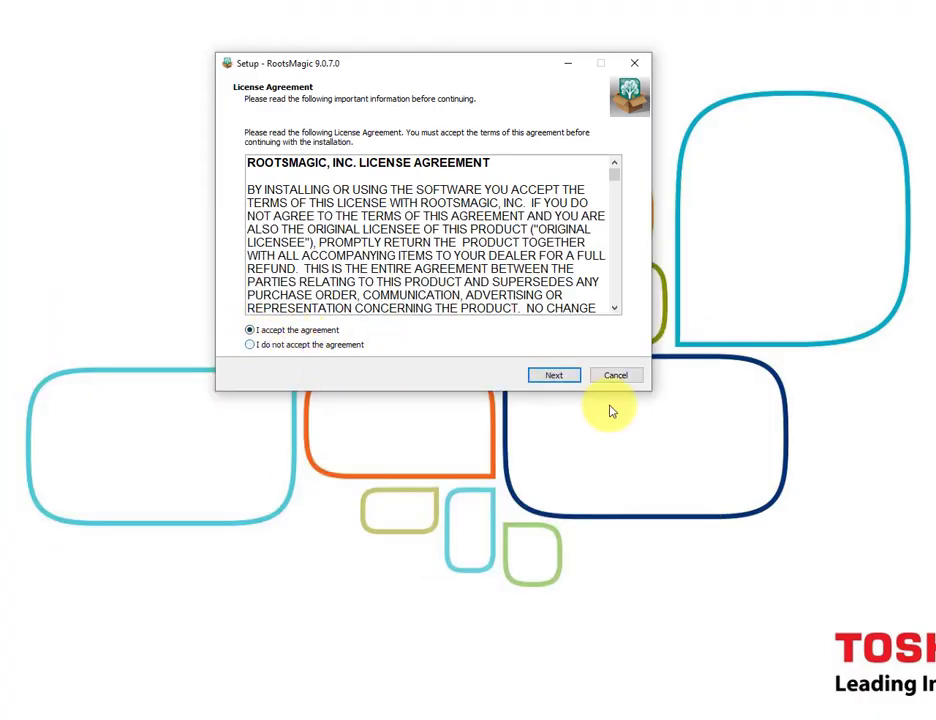
pyautogui.click(556, 378)
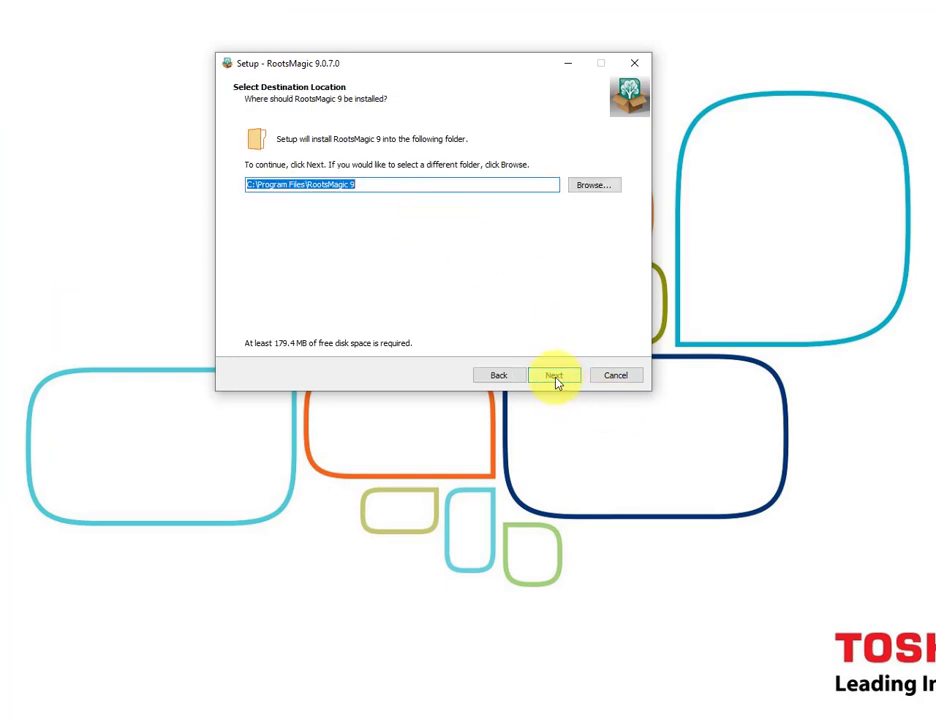
pyautogui.click(555, 379)
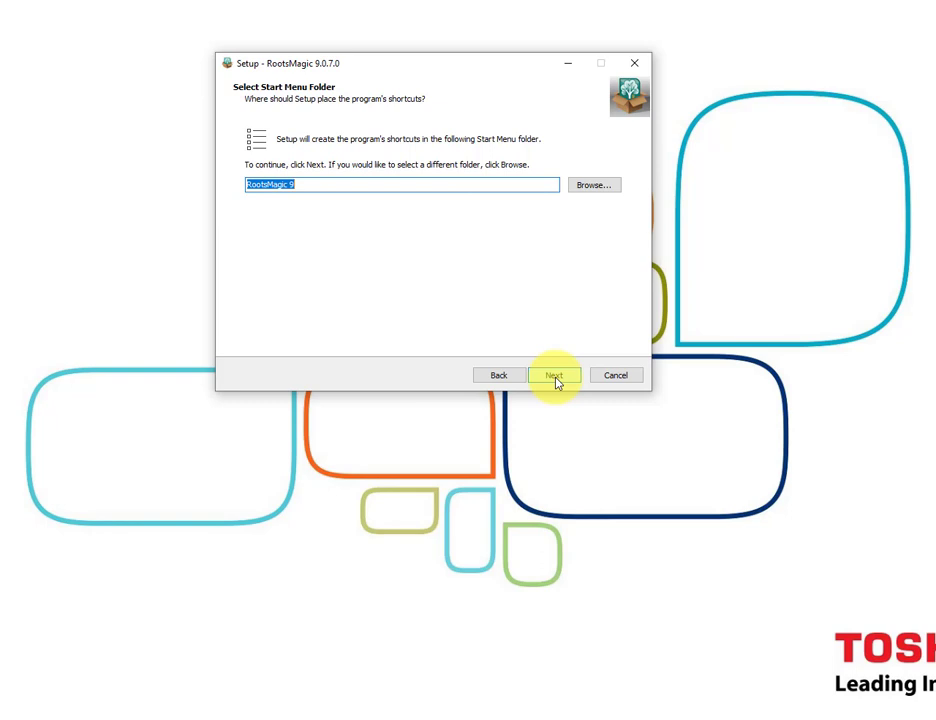
pyautogui.click(557, 380)
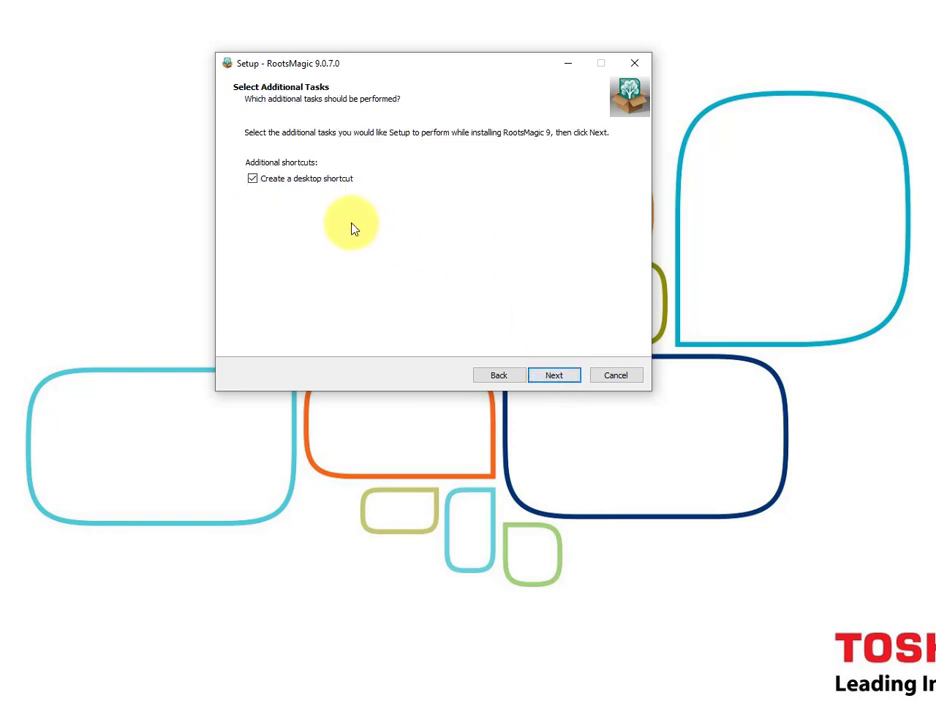
pyautogui.click(558, 379)
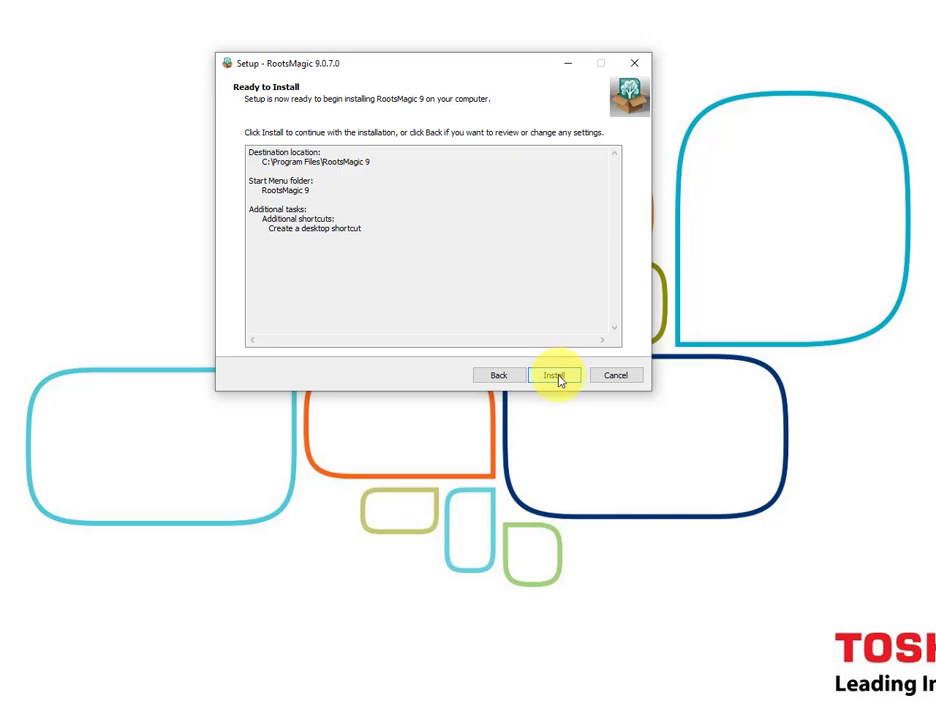
pyautogui.click(558, 379)
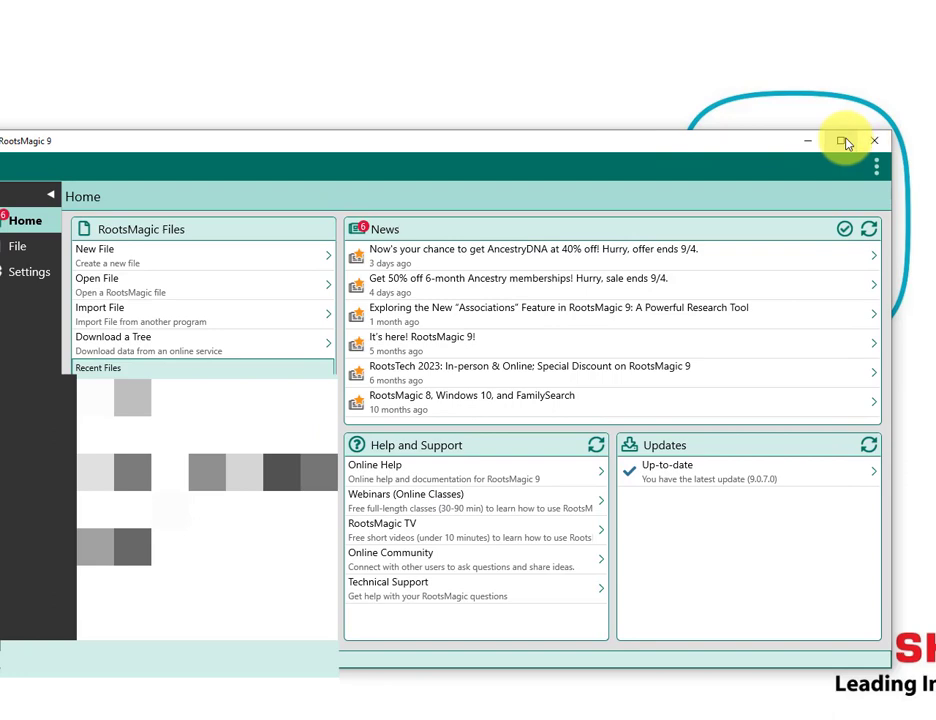
# Maximize the RootsMagic 9 window
pyautogui.click(843, 142)
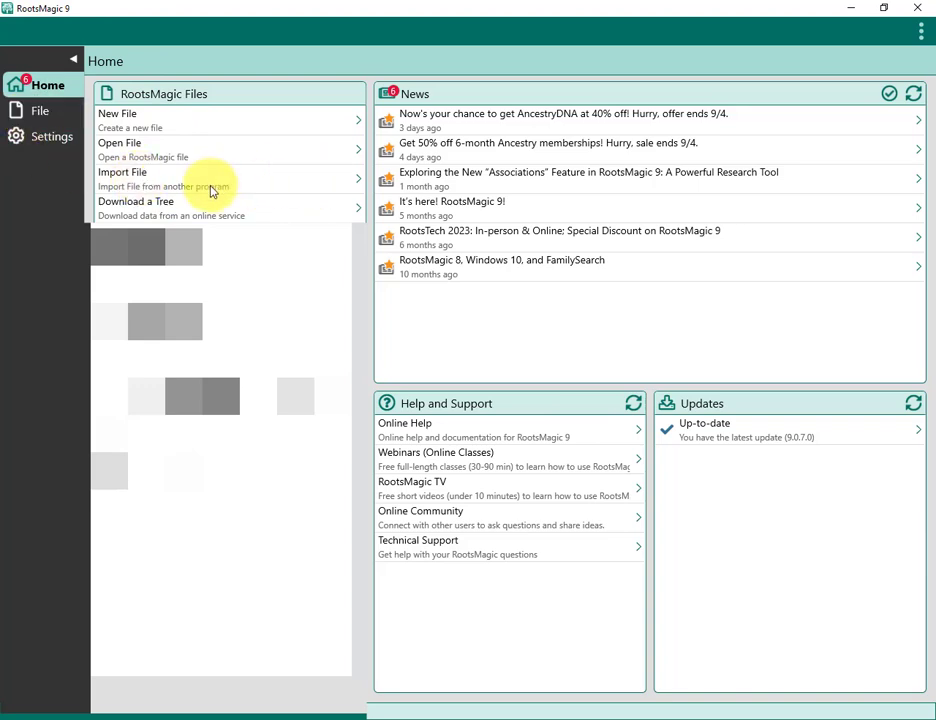
# Choose GEDCOM import and select Gamble Smith Family Tree.ged from Downloads
pyautogui.click(355, 184)
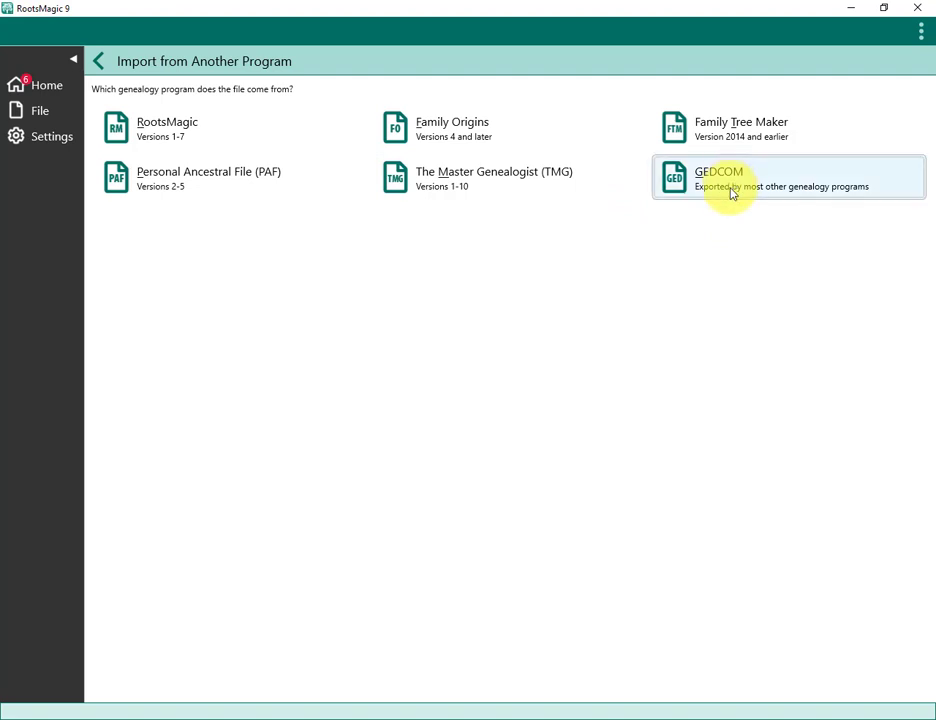
pyautogui.click(732, 186)
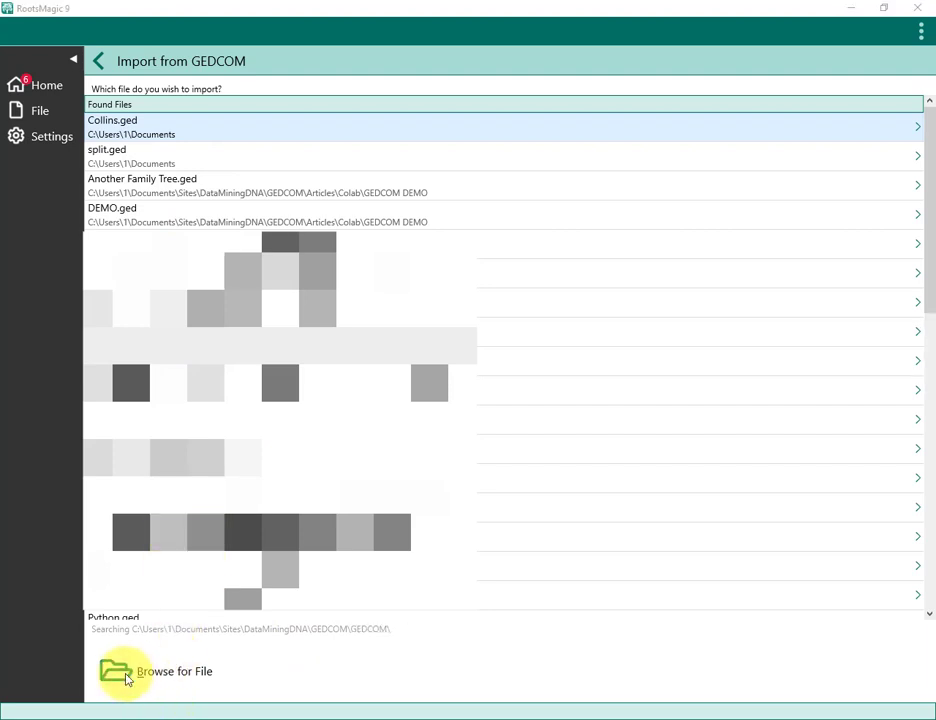
pyautogui.click(155, 677)
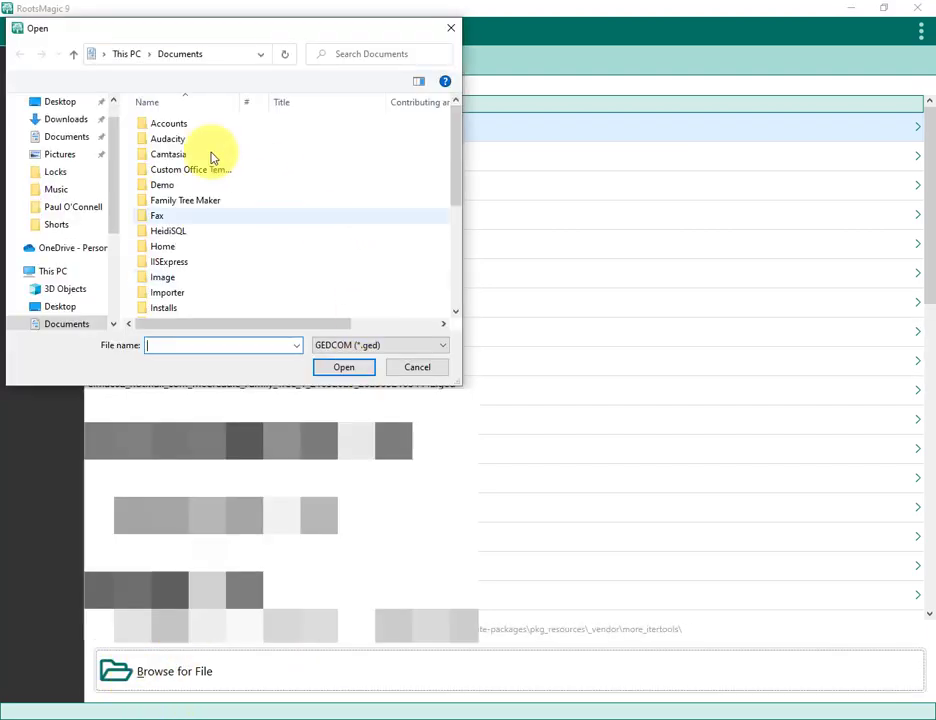
pyautogui.click(76, 121)
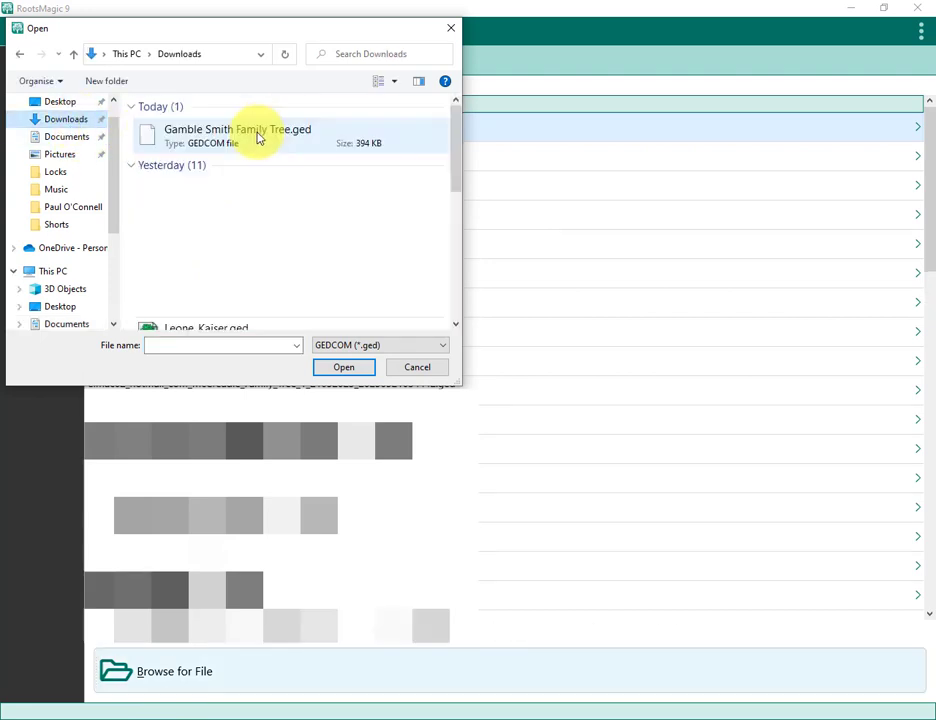
pyautogui.doubleClick(257, 136)
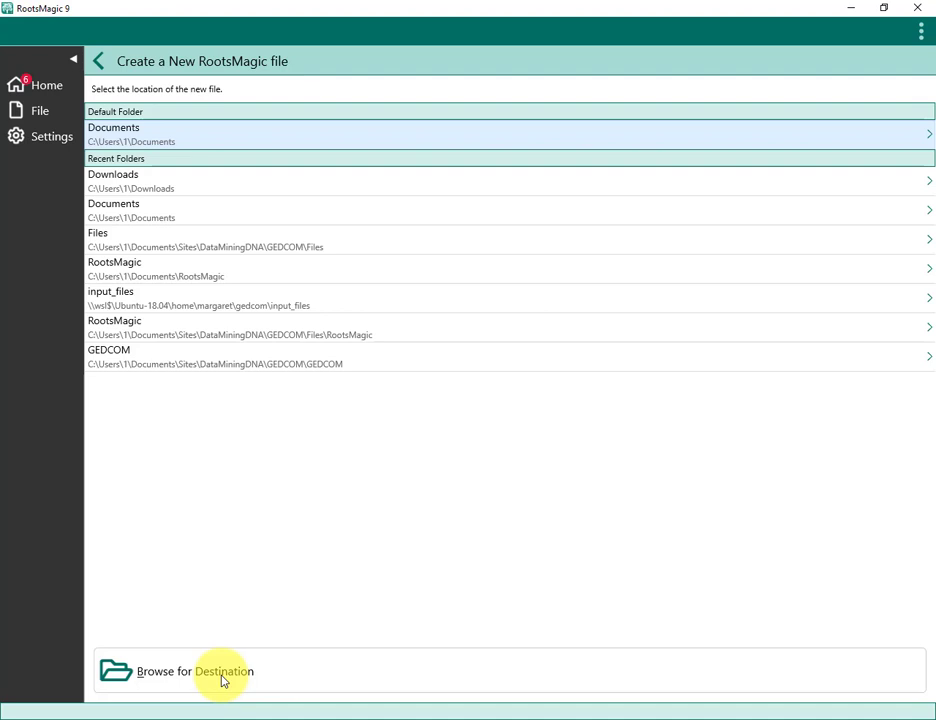
# Save Gamble Smith Family Tree.rmtree in a new Documents\RMTree folder with WebHints disabled
pyautogui.click(222, 675)
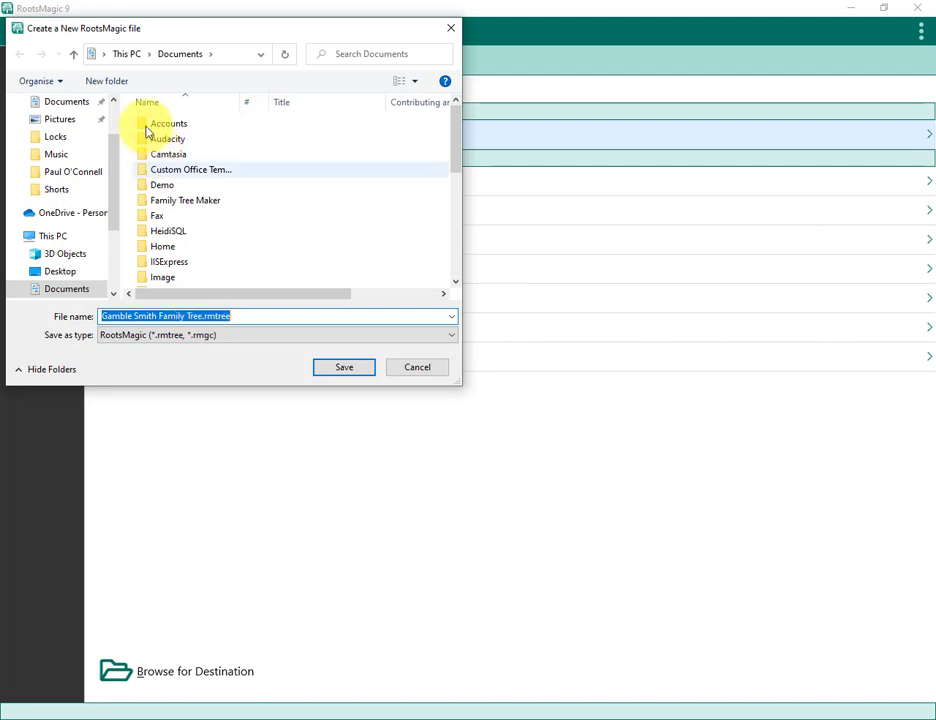
pyautogui.click(115, 83)
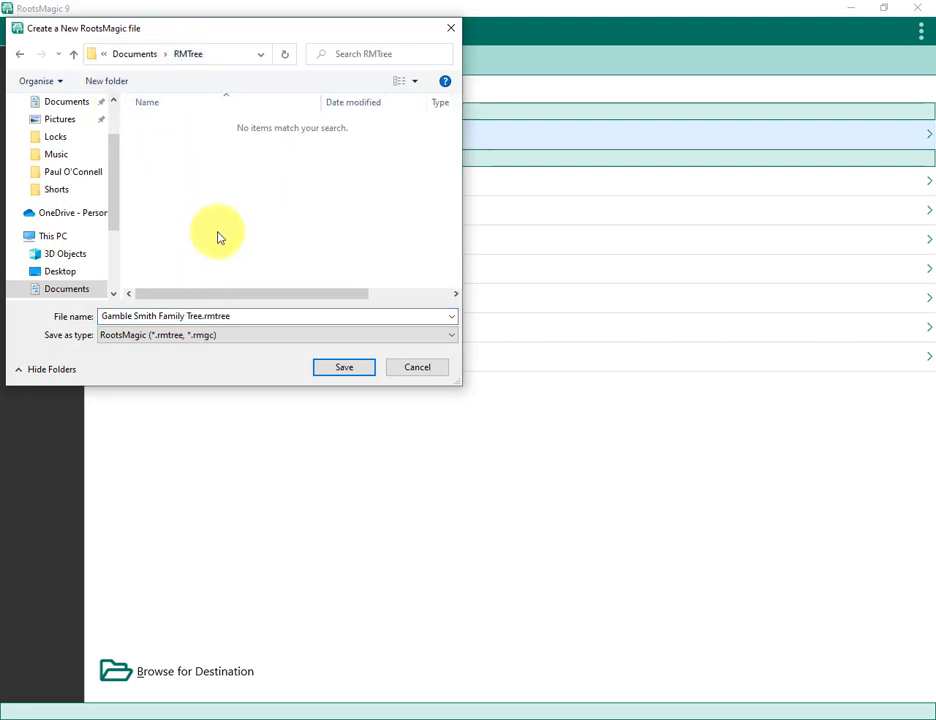
pyautogui.click(341, 370)
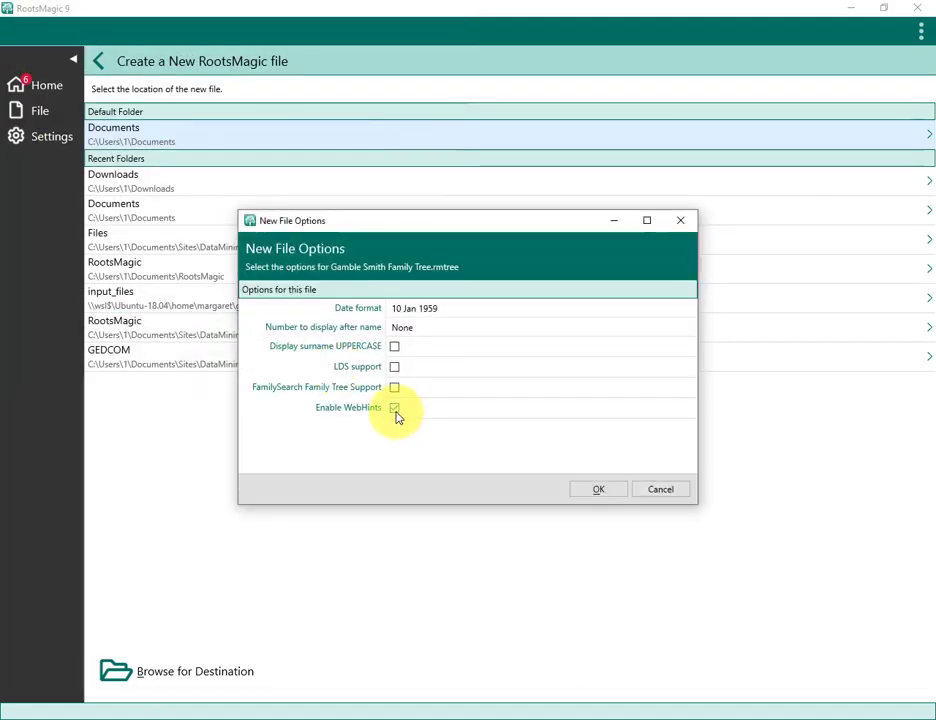
pyautogui.click(395, 408)
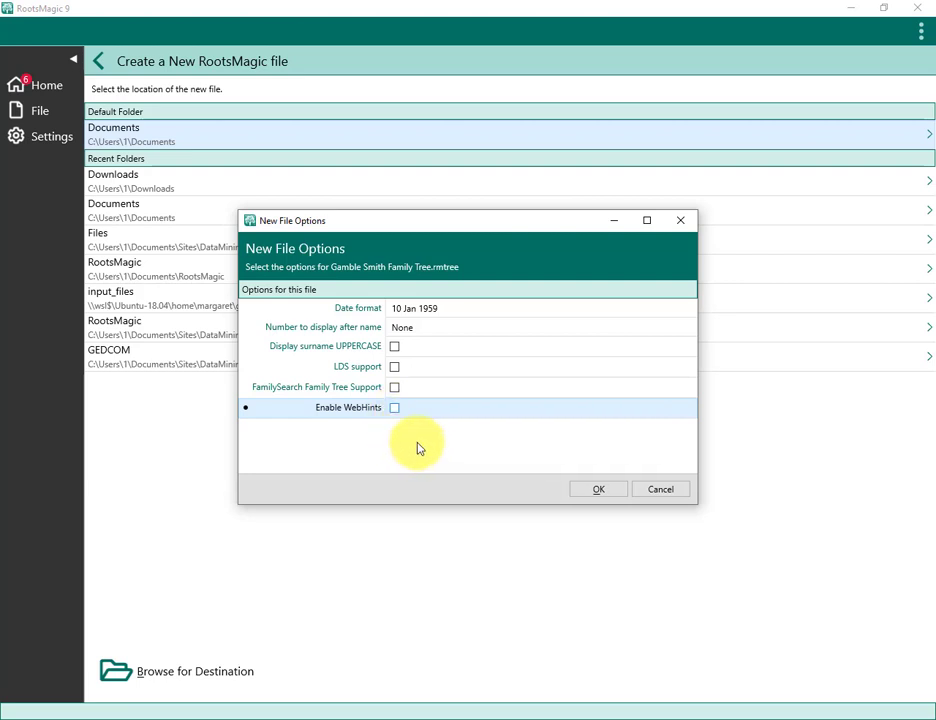
# Confirm the new file options and import the GEDCOM without adding an additional source
pyautogui.click(600, 490)
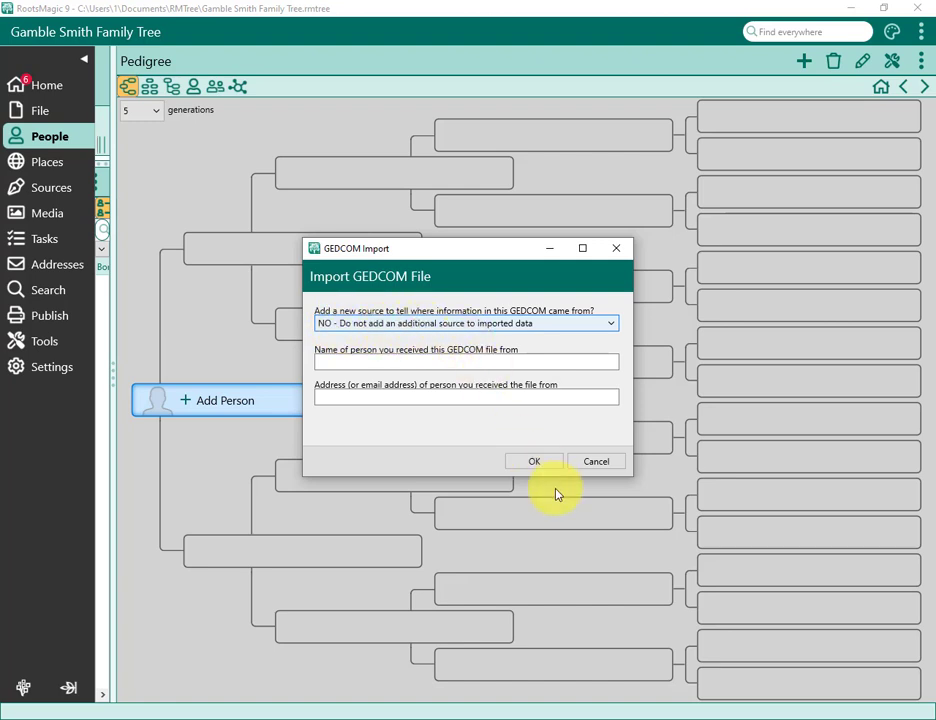
pyautogui.click(531, 466)
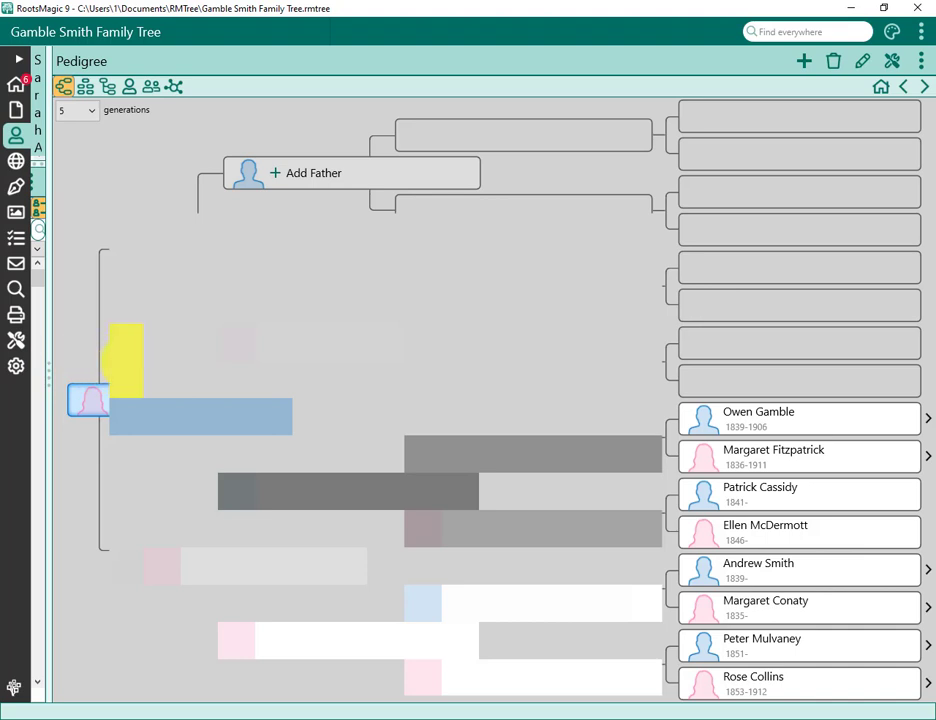
# Expand the Index side panel and widen it so names and birth/death years show
pyautogui.click(50, 381)
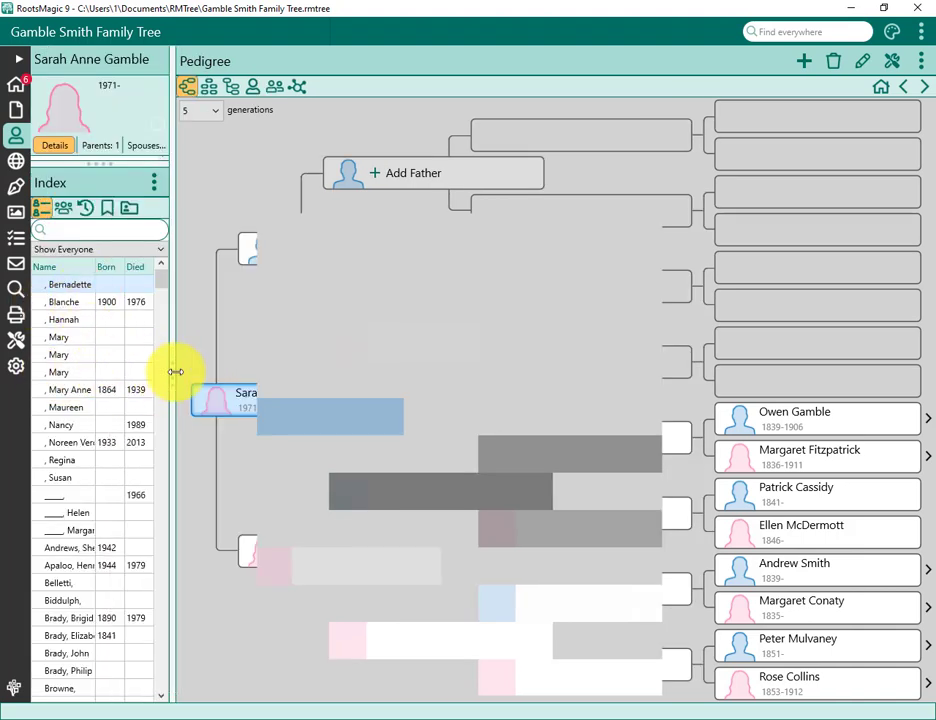
pyautogui.moveTo(175, 371); pyautogui.dragTo(246, 370)
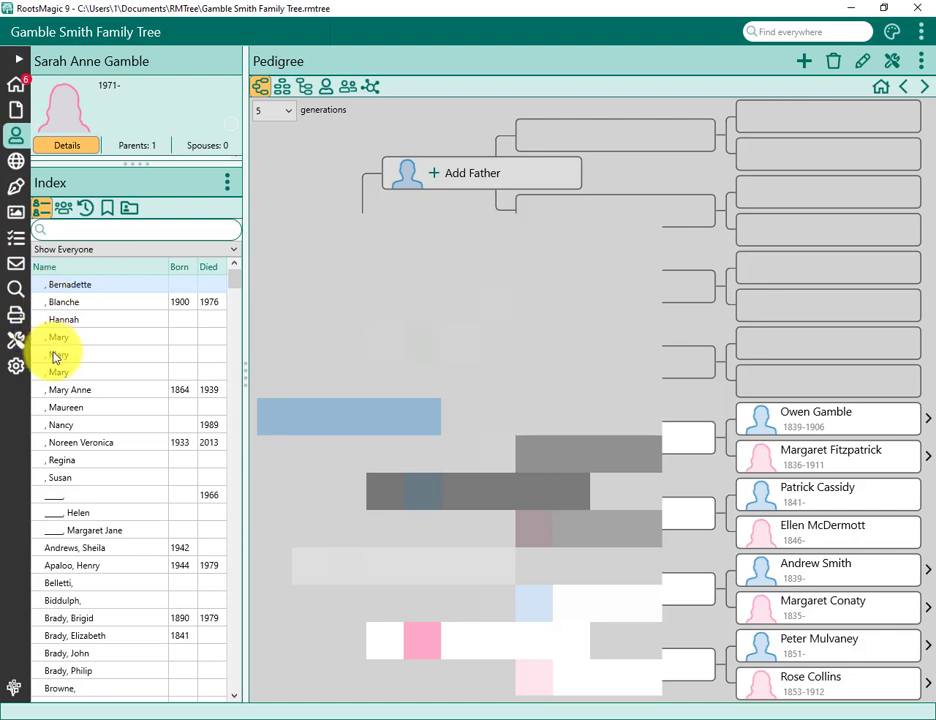
# Search the person index for 'Collins'
pyautogui.click(114, 232)
pyautogui.write('Col')
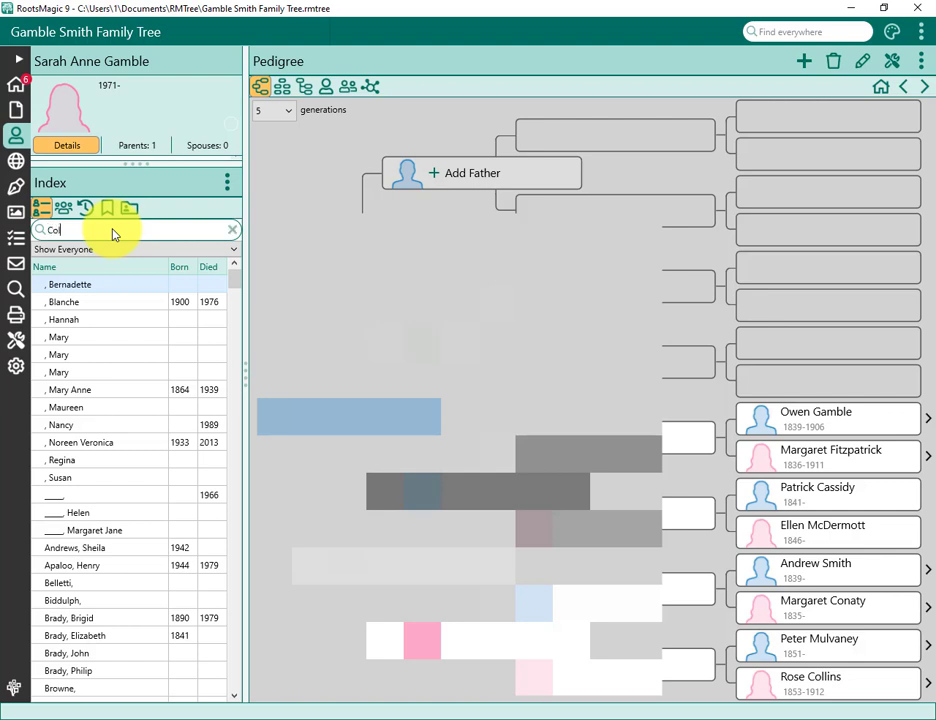
pyautogui.write('lins')
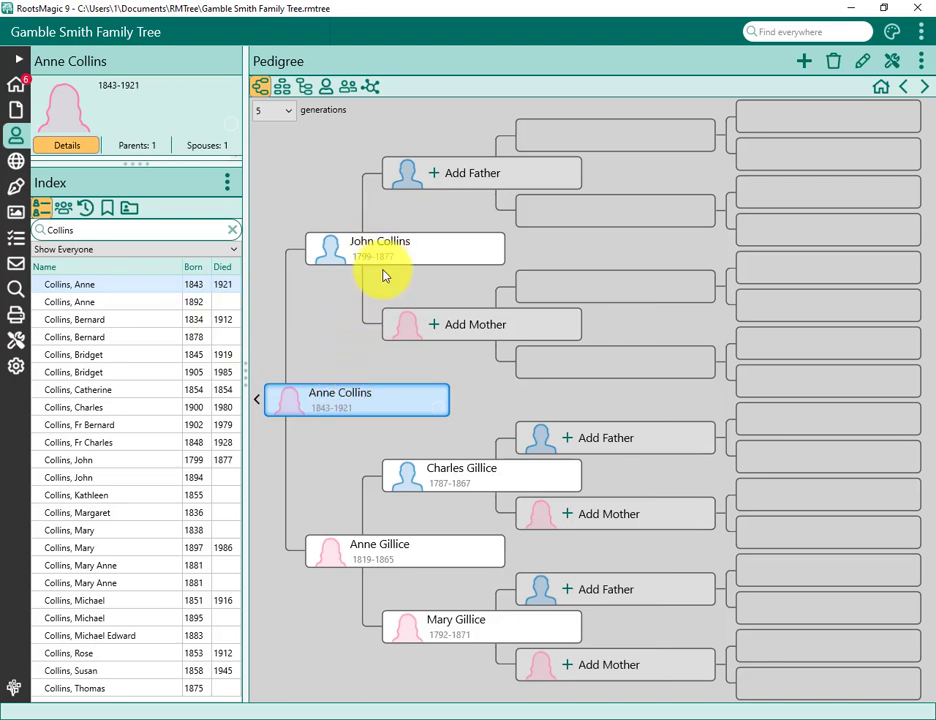
pyautogui.click(259, 403)
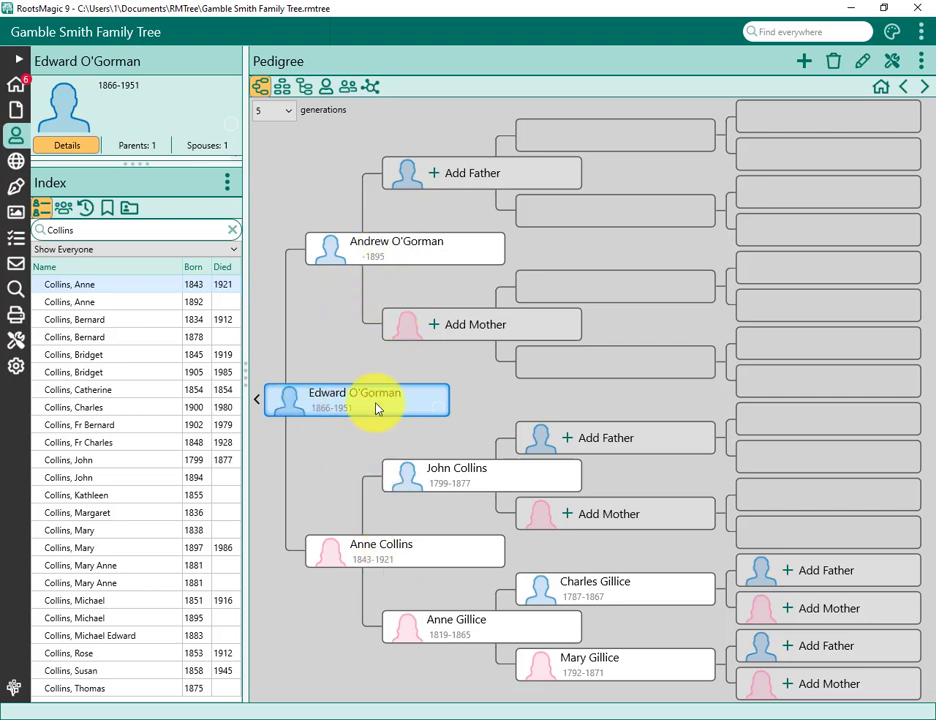
pyautogui.click(388, 558)
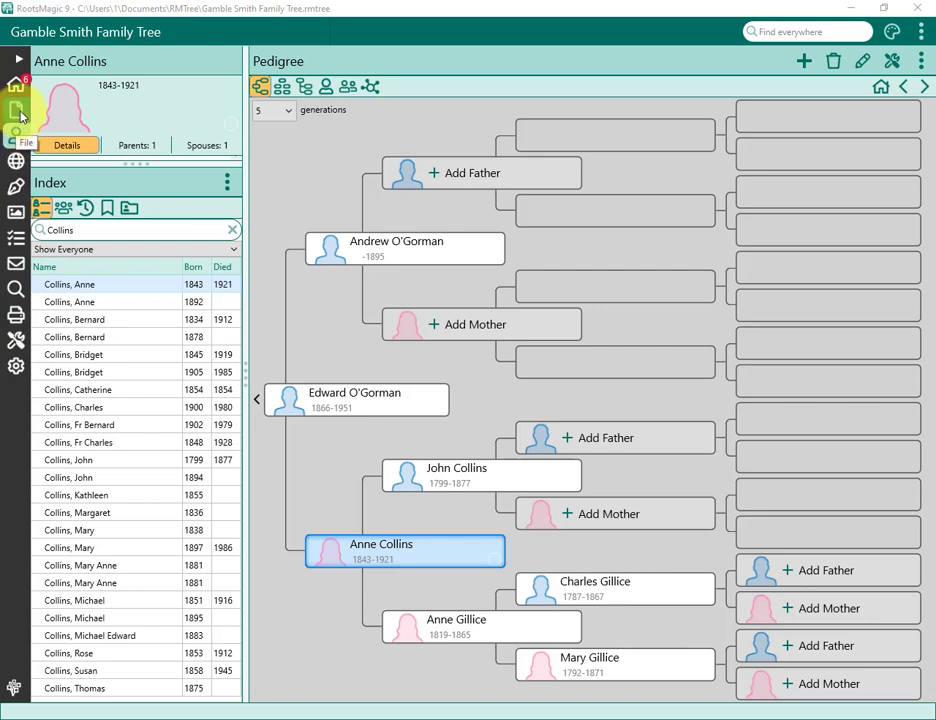
# Start a GEDCOM File export from File > Export Data
pyautogui.click(18, 112)
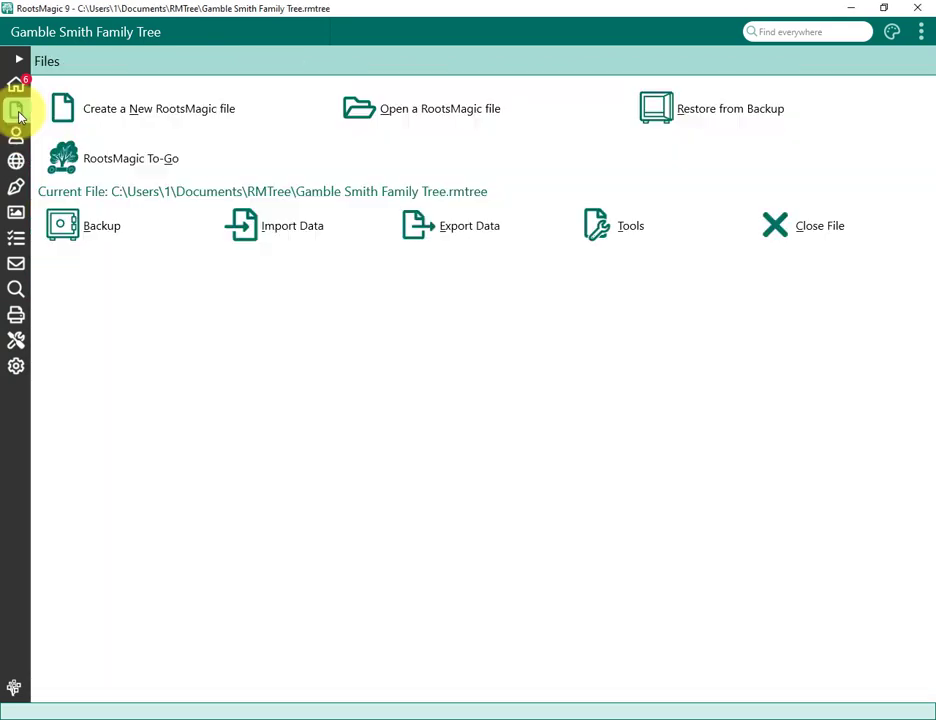
pyautogui.click(461, 232)
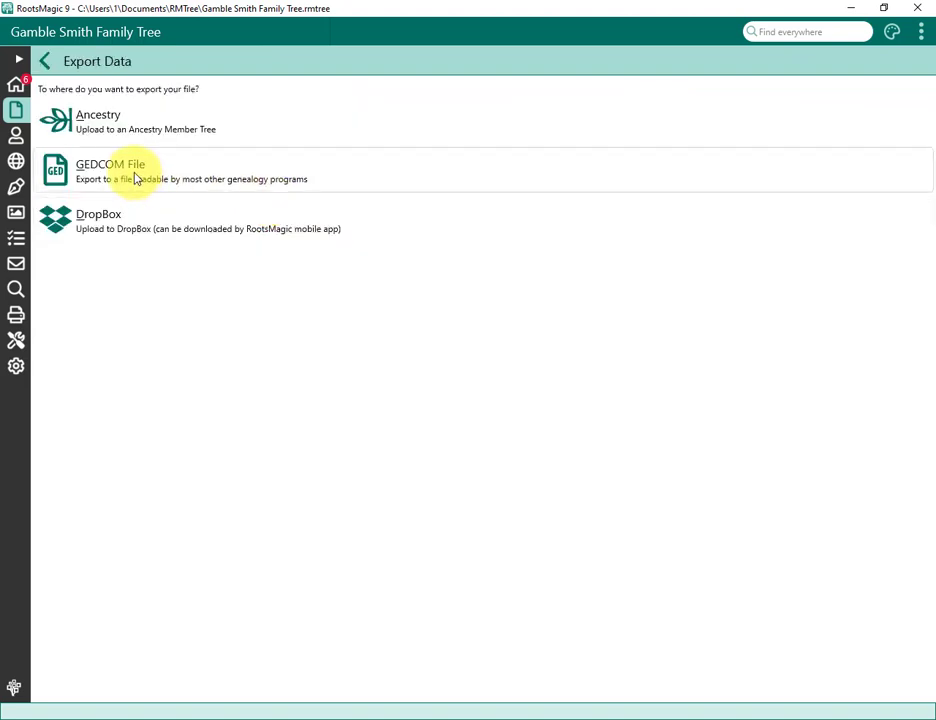
pyautogui.click(136, 179)
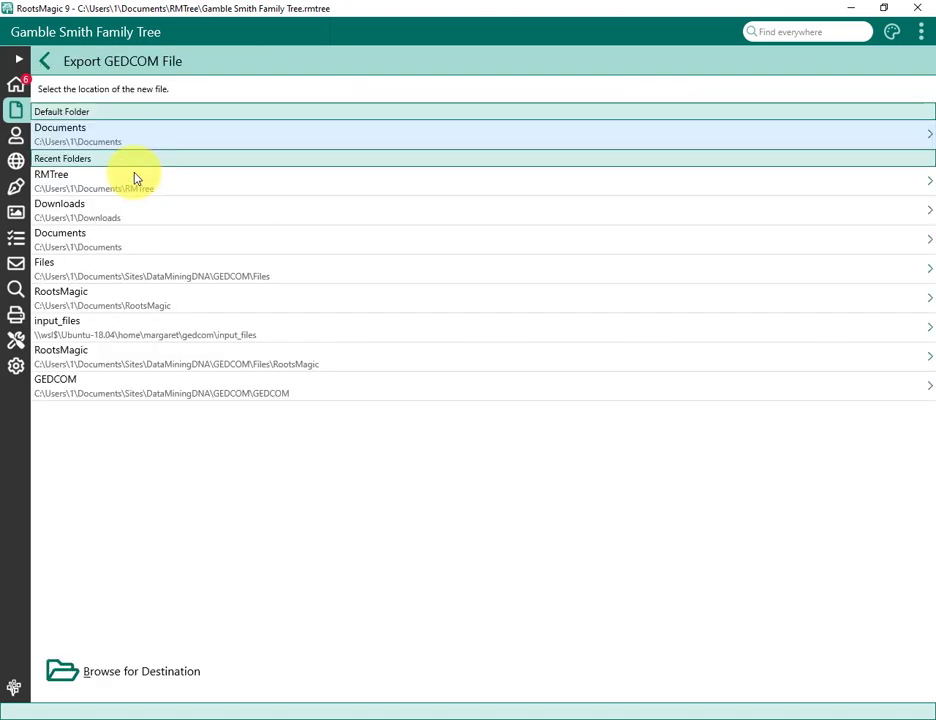
pyautogui.click(155, 678)
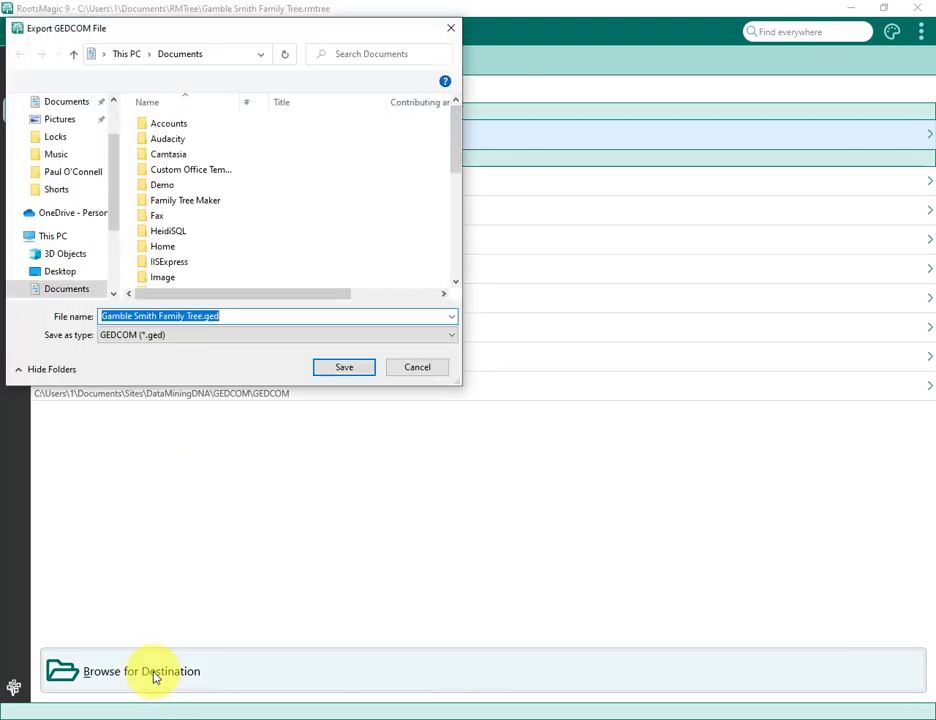
pyautogui.click(200, 316)
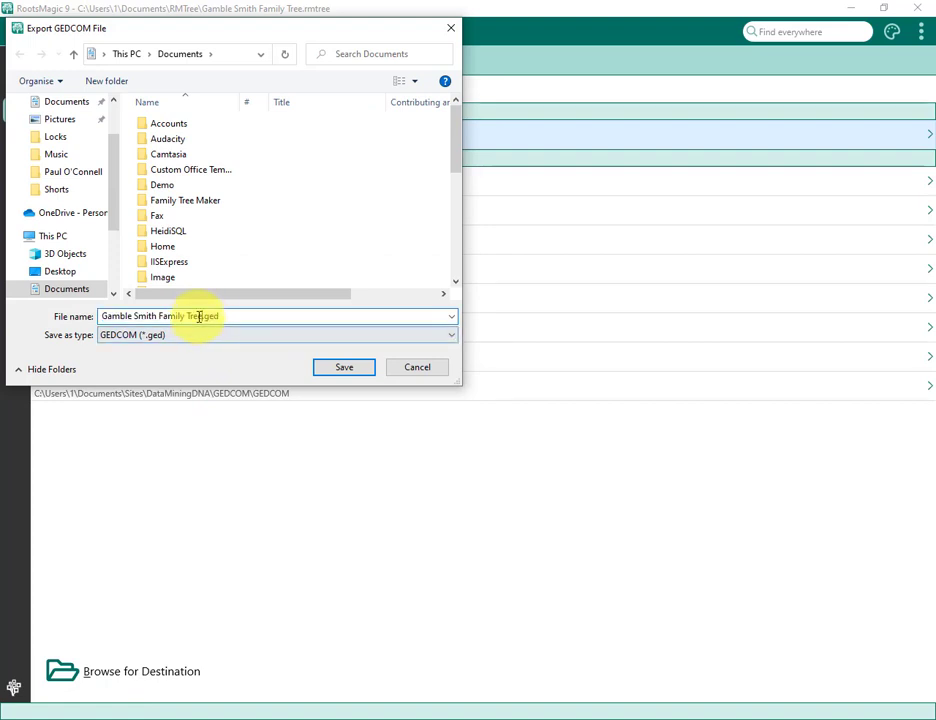
pyautogui.moveTo(200, 316); pyautogui.dragTo(91, 316)
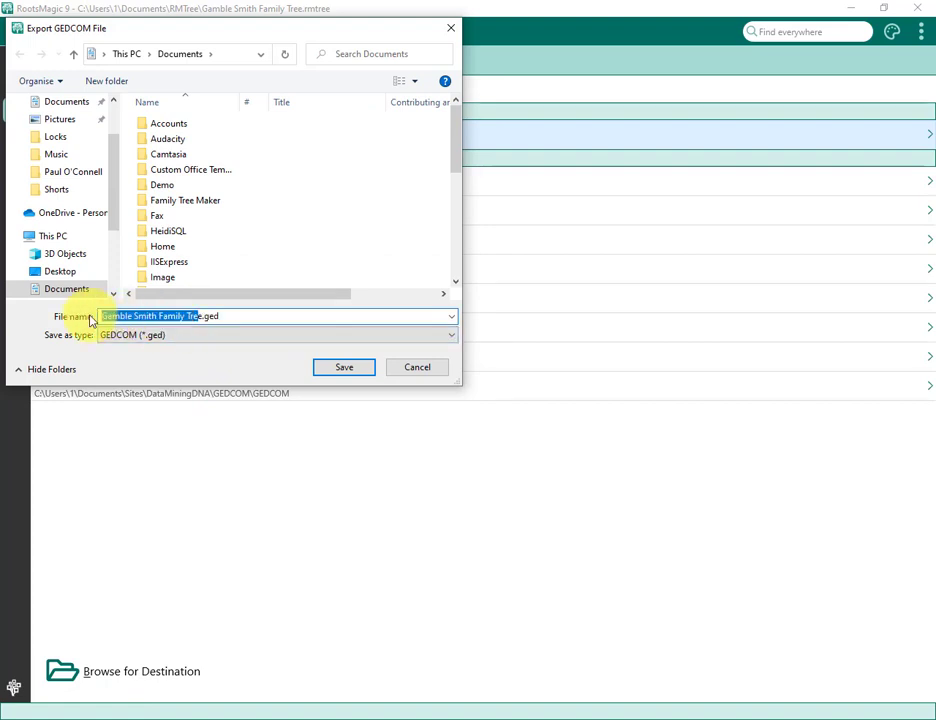
pyautogui.write('SPLIT')
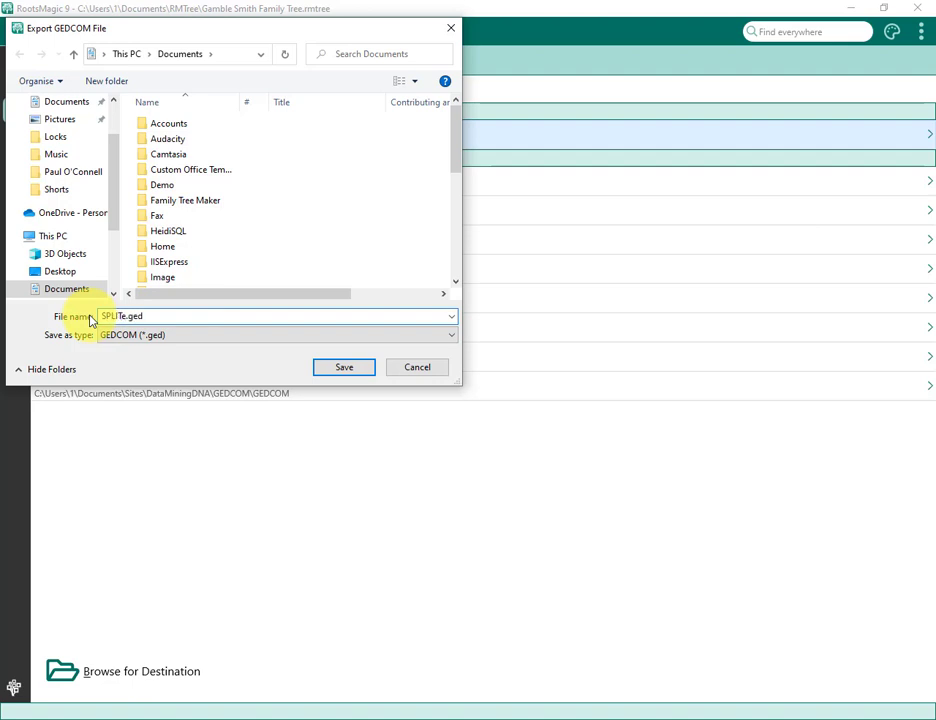
pyautogui.write(' - Anne Collins')
pyautogui.scroll(-2, 293, 251)
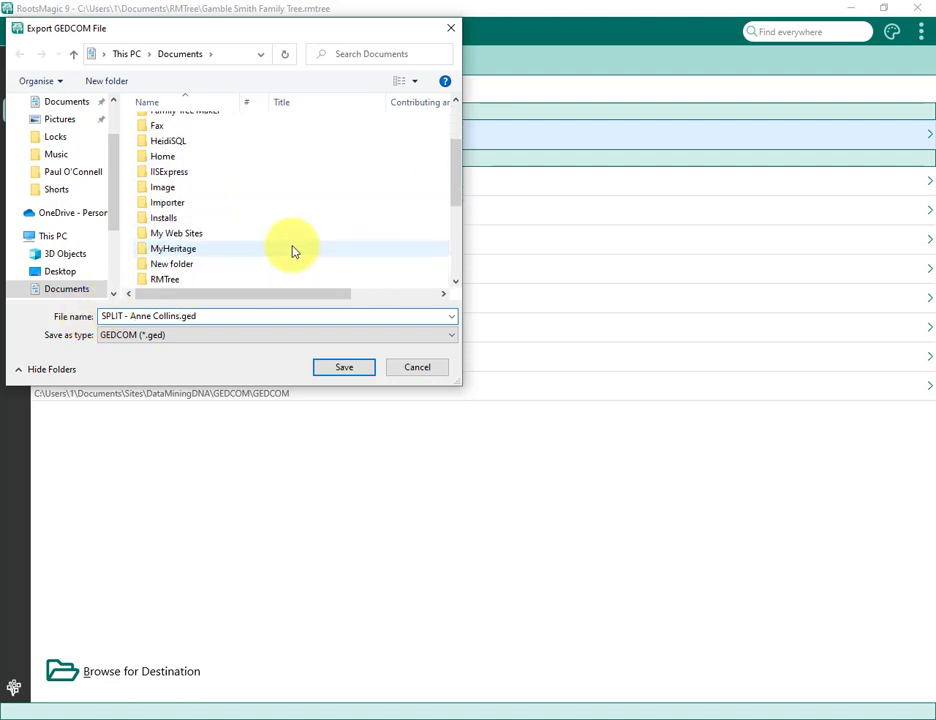
pyautogui.click(168, 282)
pyautogui.doubleClick(168, 282)
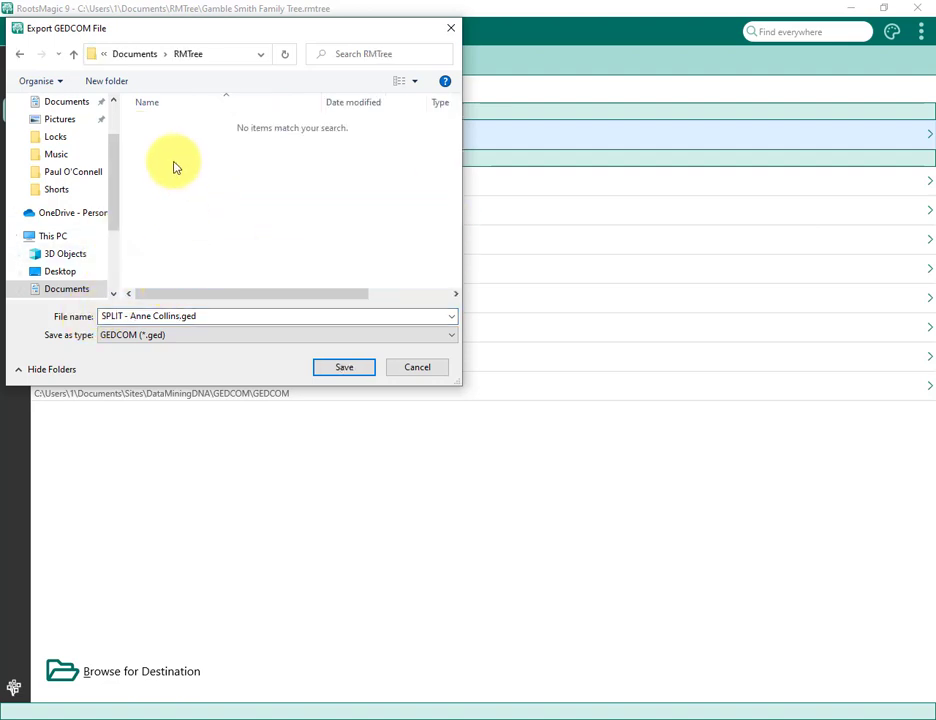
# Save the export file and set People to export to 'Select from list'
pyautogui.click(330, 372)
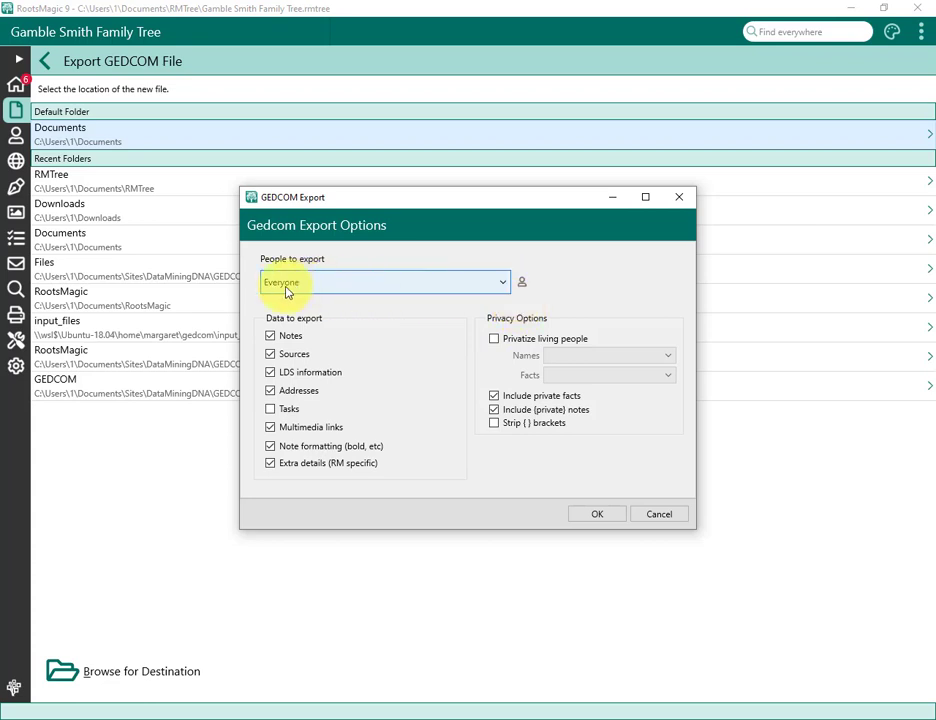
pyautogui.click(507, 288)
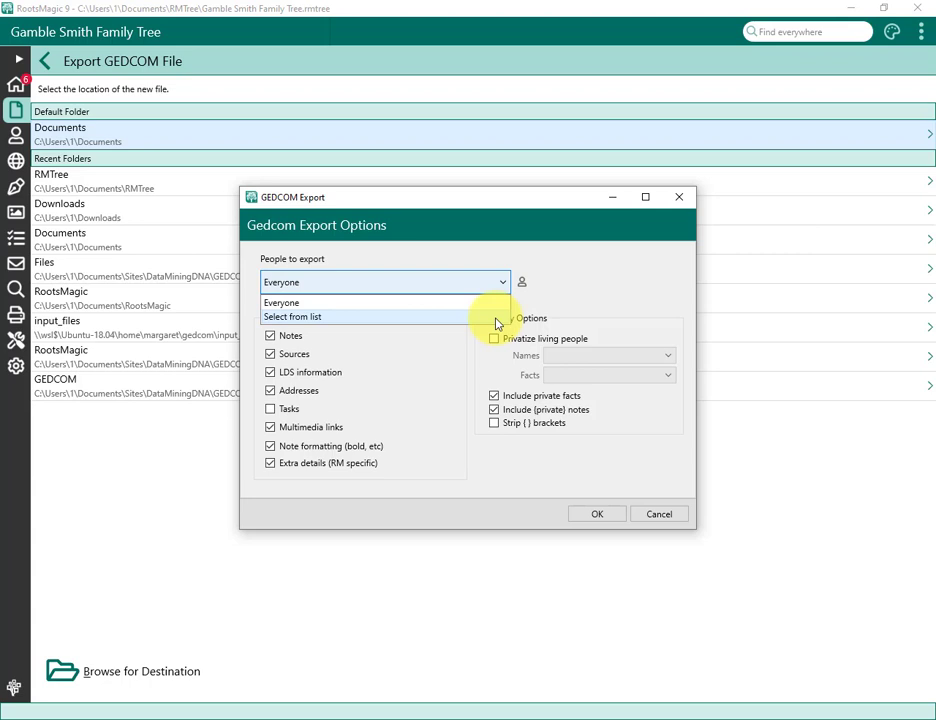
pyautogui.click(496, 317)
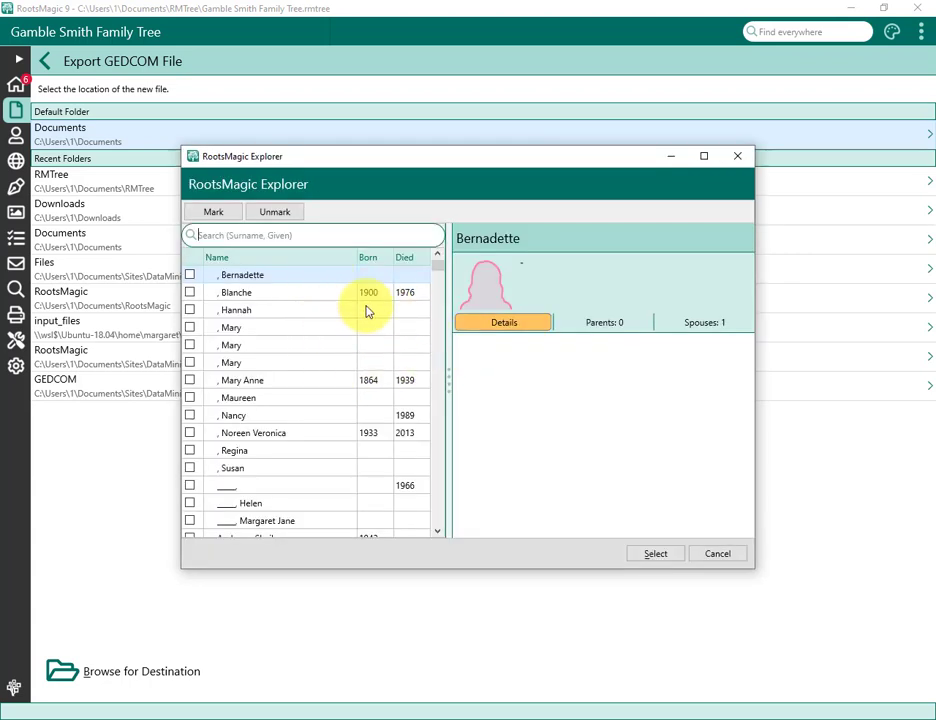
# Search the Explorer list for 'Collins' and scroll to Collins, Anne (1843–1921)
pyautogui.click(350, 238)
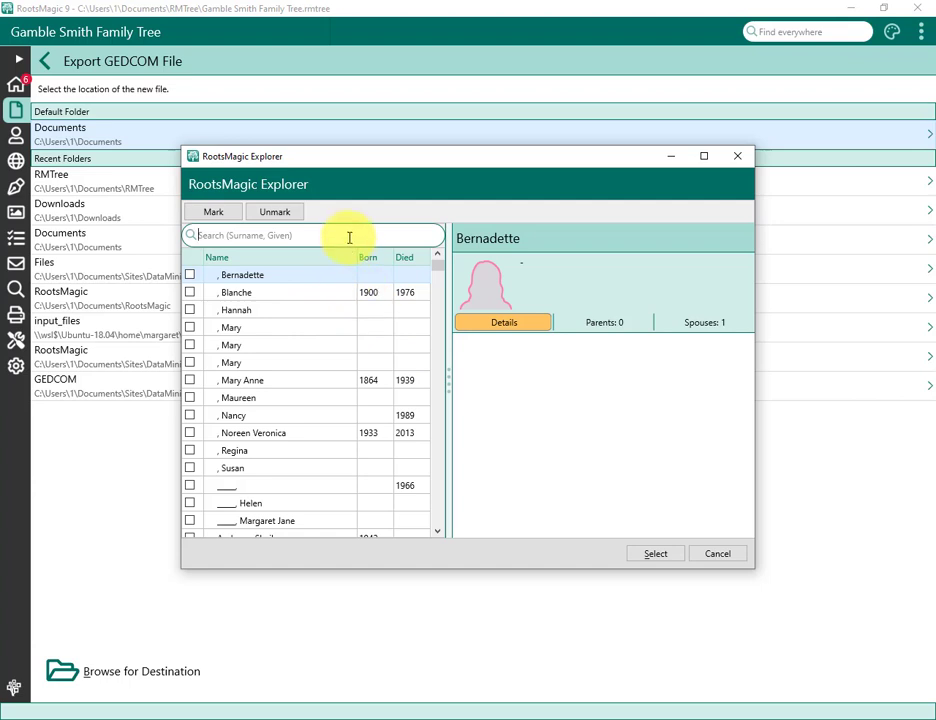
pyautogui.write('Collins')
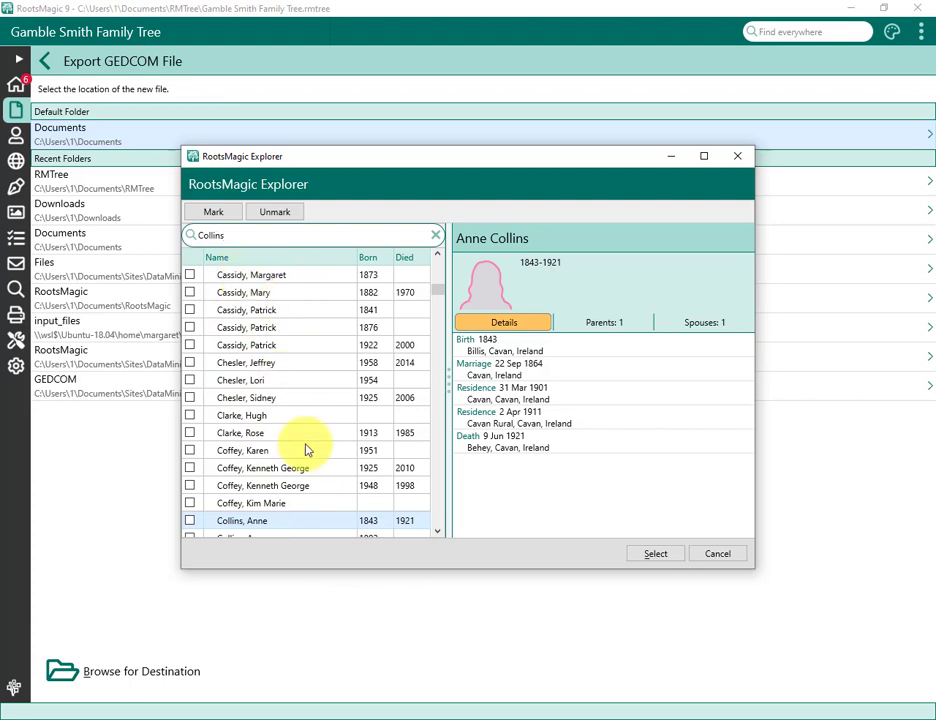
pyautogui.click(437, 537)
pyautogui.click(437, 537)
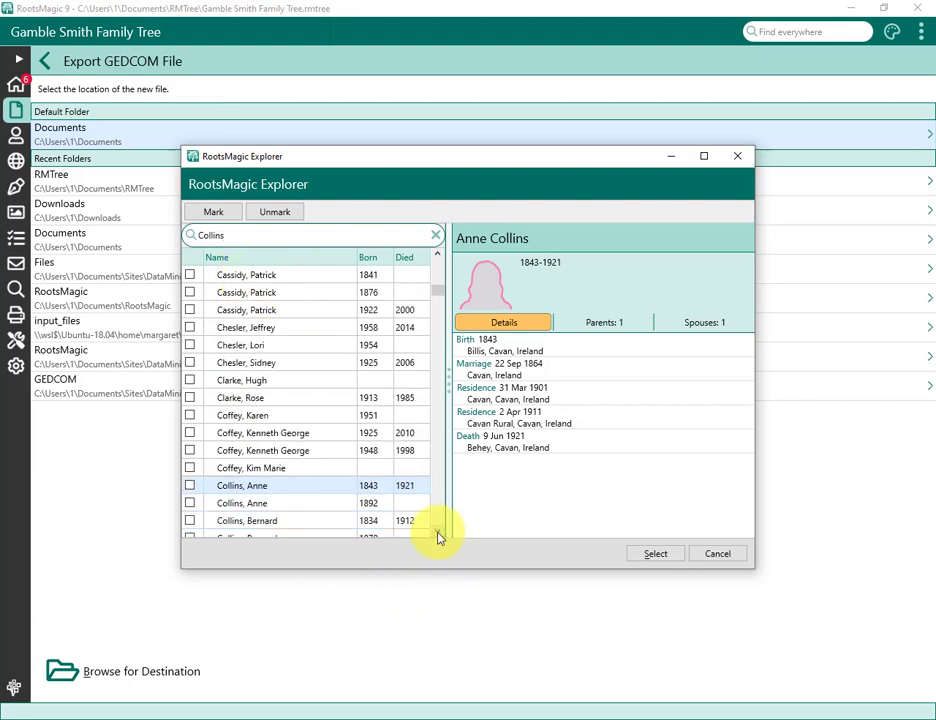
pyautogui.click(437, 537)
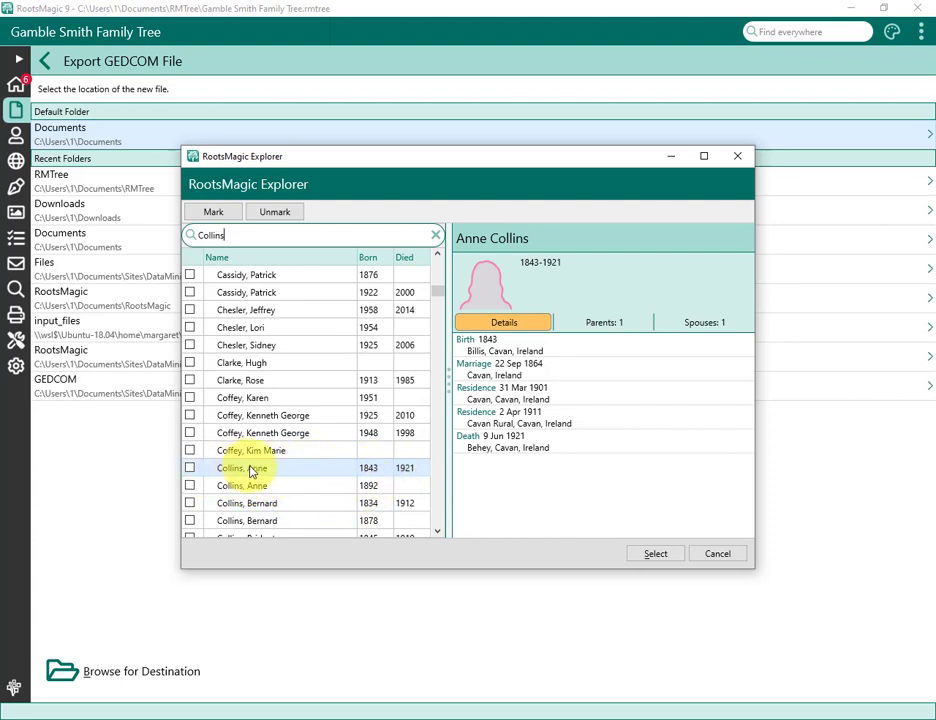
# Tick Collins, Anne (1843) and choose Mark > Descendants of highlighted person
pyautogui.click(190, 470)
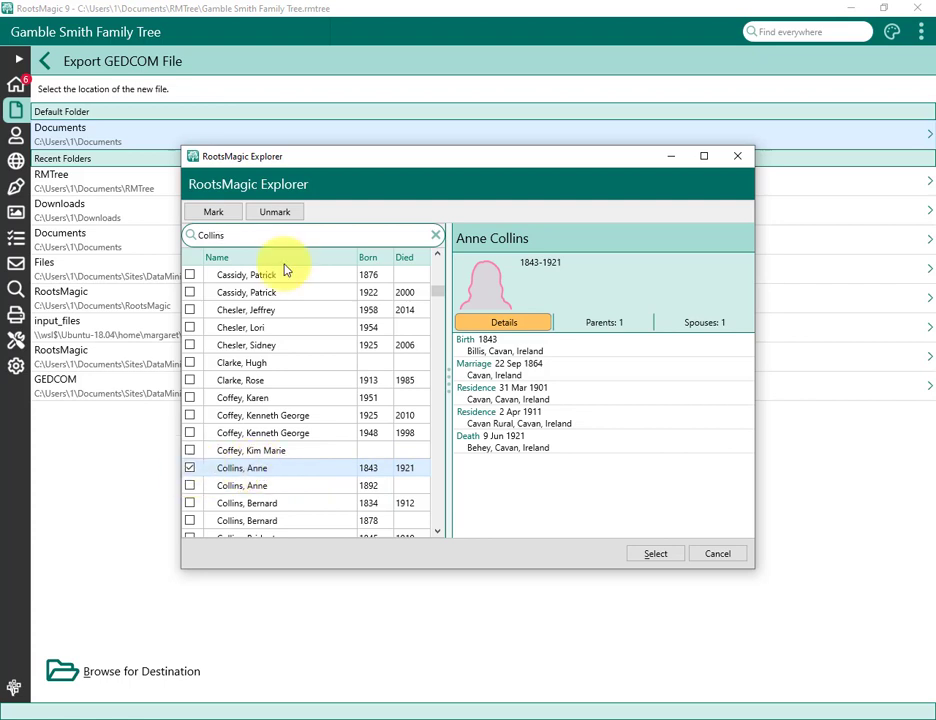
pyautogui.click(221, 221)
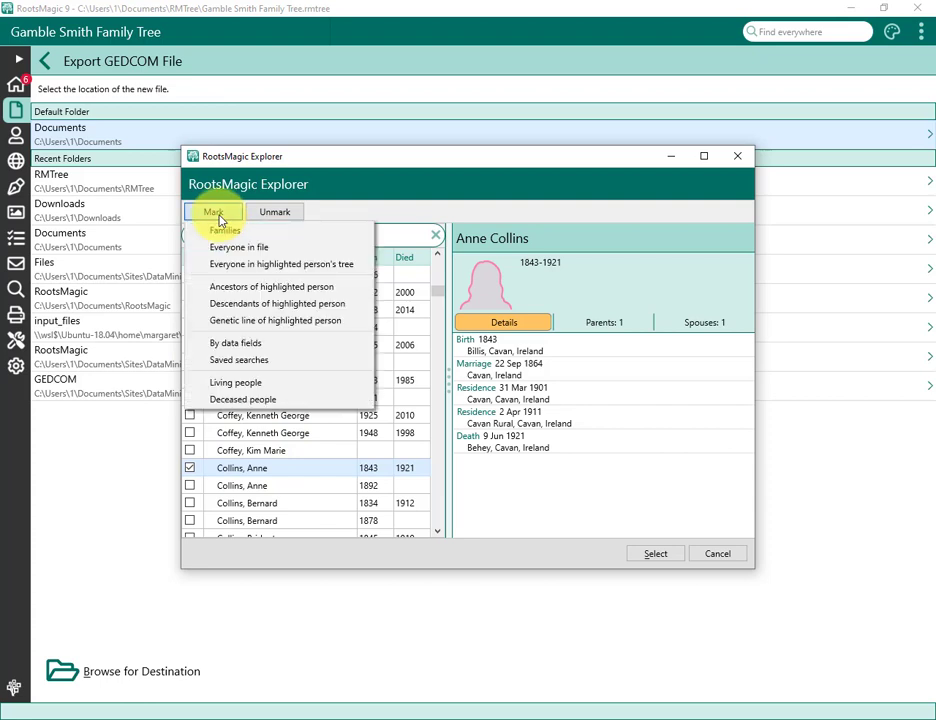
pyautogui.click(333, 311)
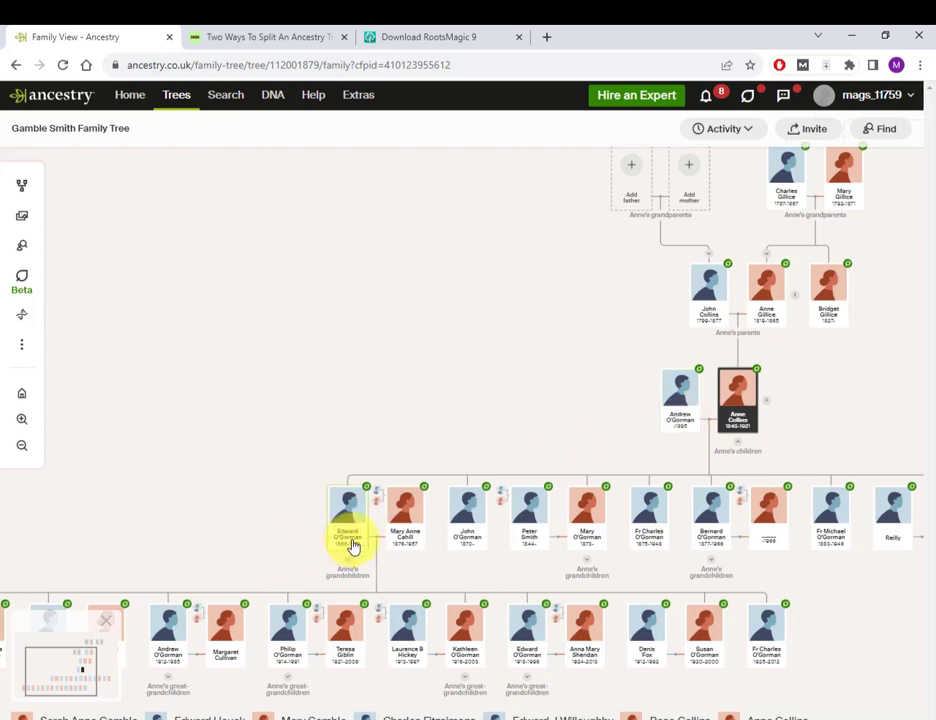
pyautogui.click(23, 425)
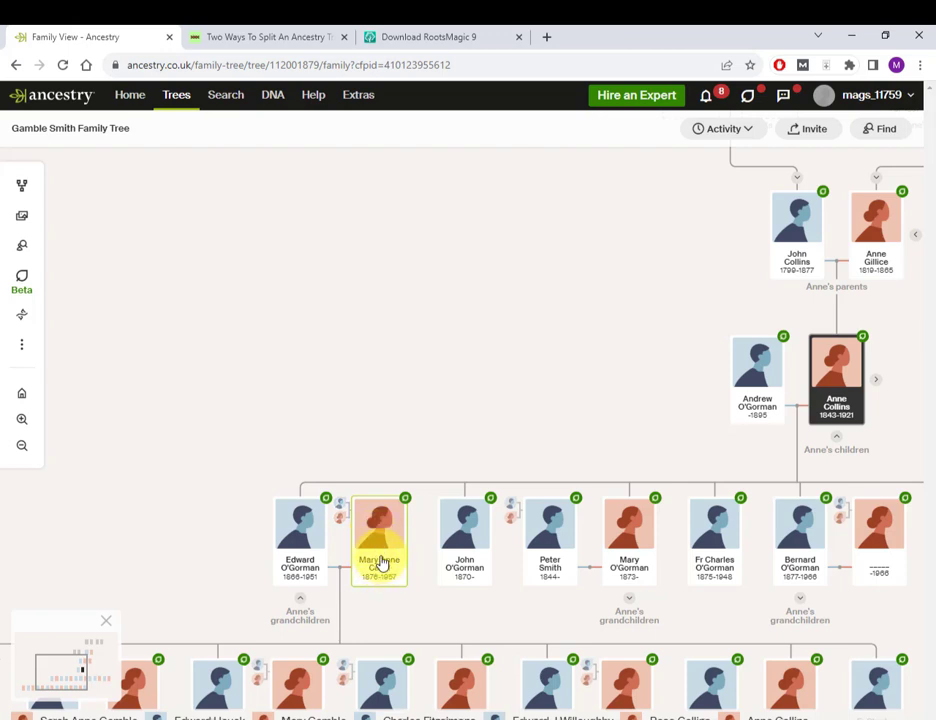
pyautogui.click(342, 508)
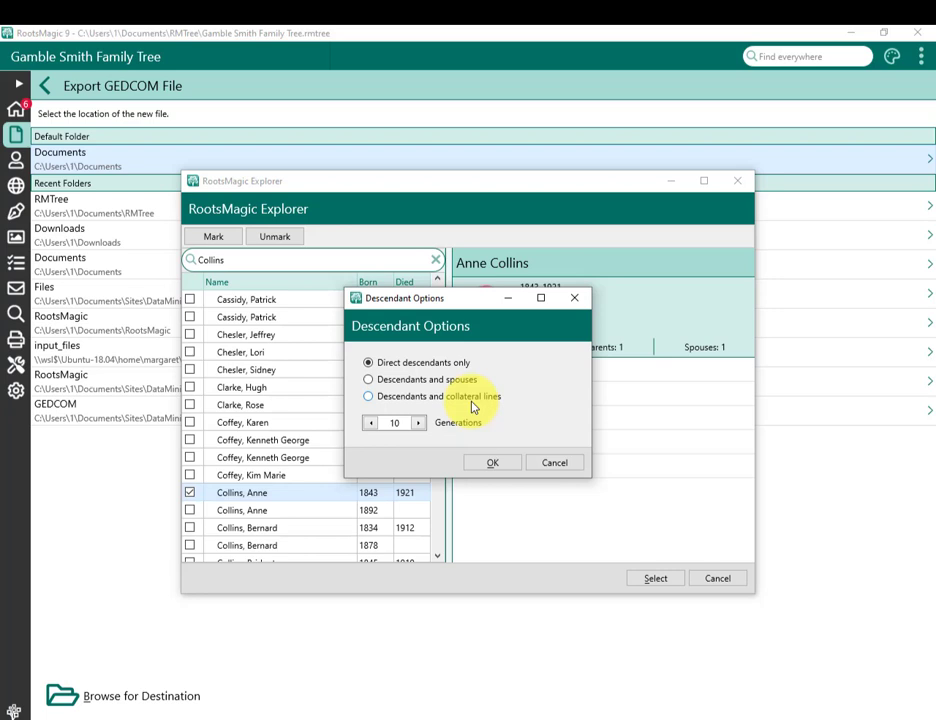
pyautogui.click(372, 384)
pyautogui.click(419, 425)
pyautogui.click(371, 423)
pyautogui.click(494, 463)
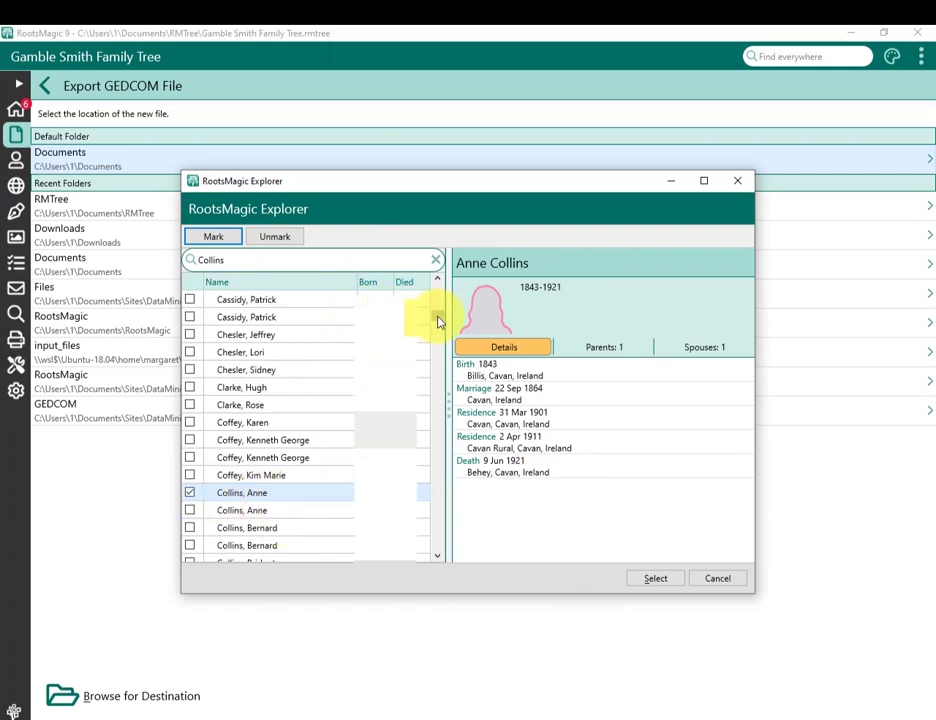
pyautogui.scroll(-1, 437, 322)
pyautogui.moveTo(437, 322); pyautogui.dragTo(435, 350)
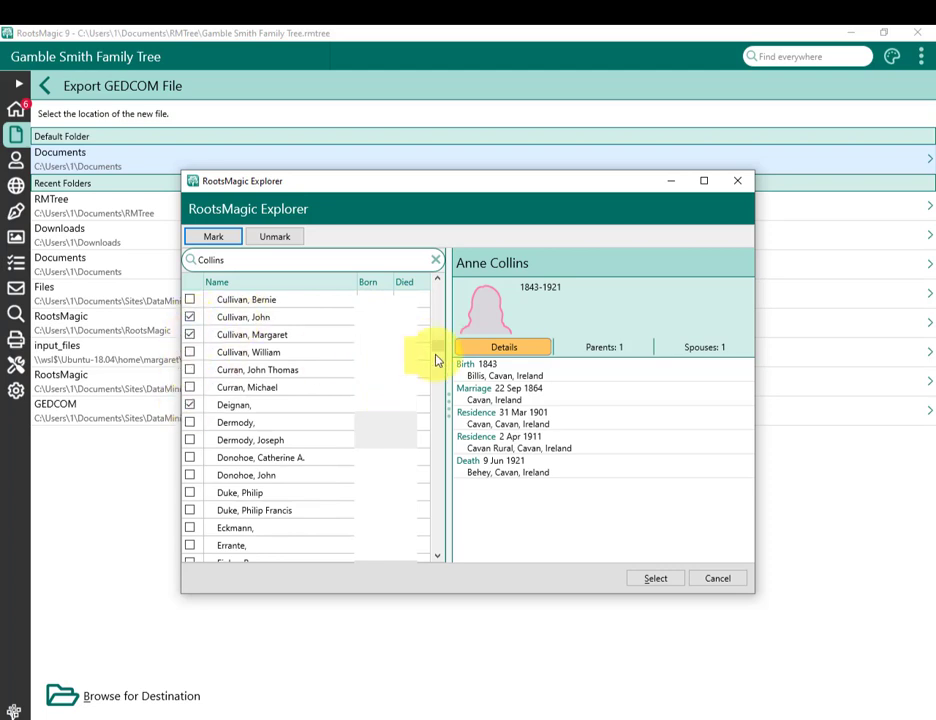
pyautogui.moveTo(436, 345); pyautogui.dragTo(437, 416)
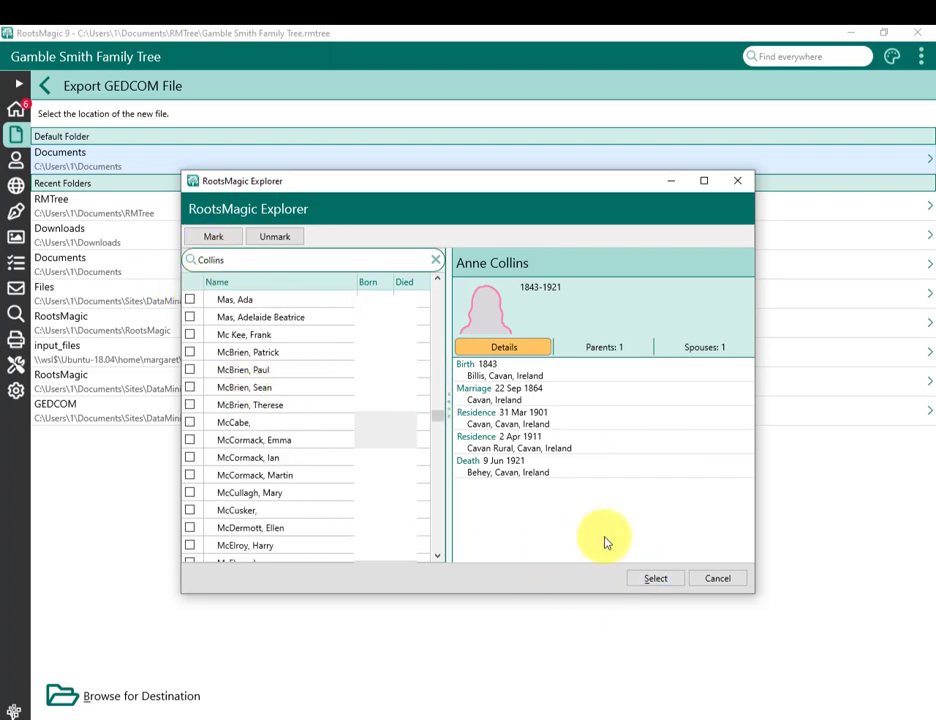
# Use the marked people and accept the GEDCOM export options to write the file
pyautogui.click(652, 580)
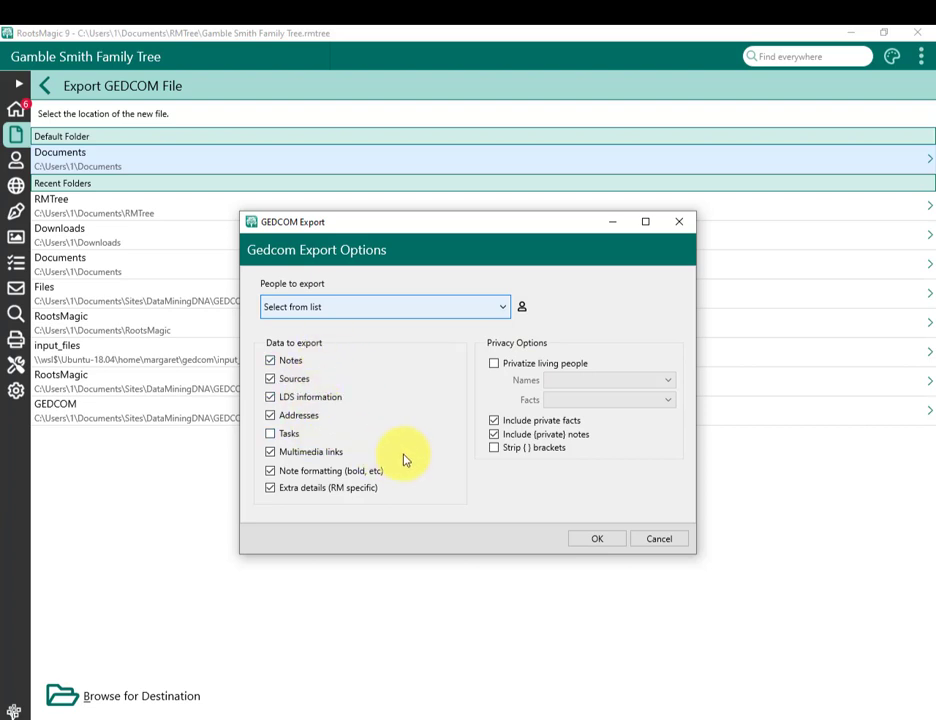
pyautogui.click(591, 542)
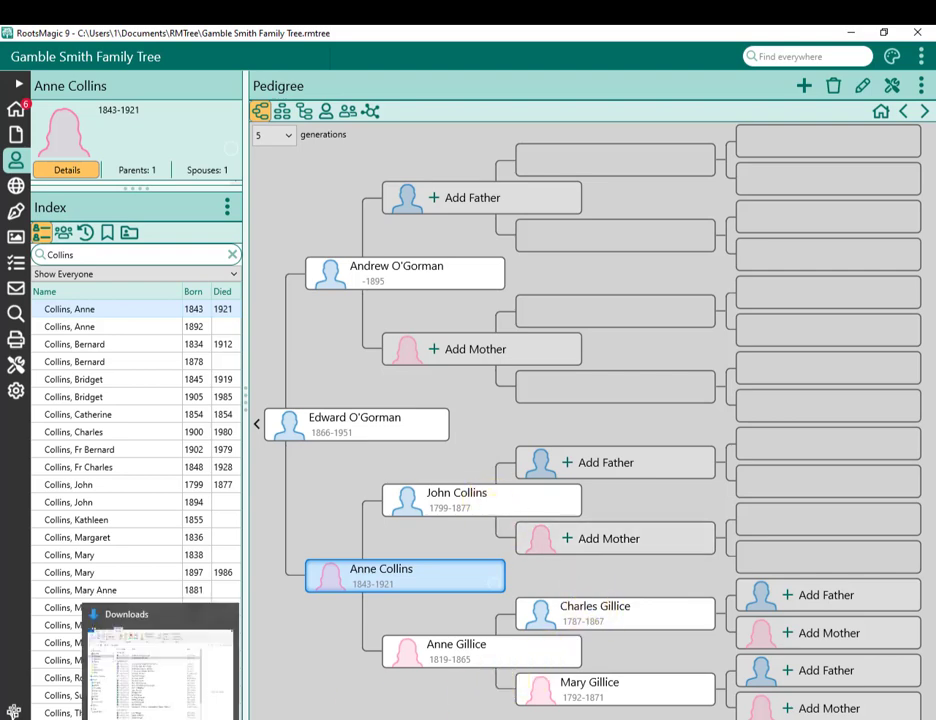
pyautogui.click(155, 690)
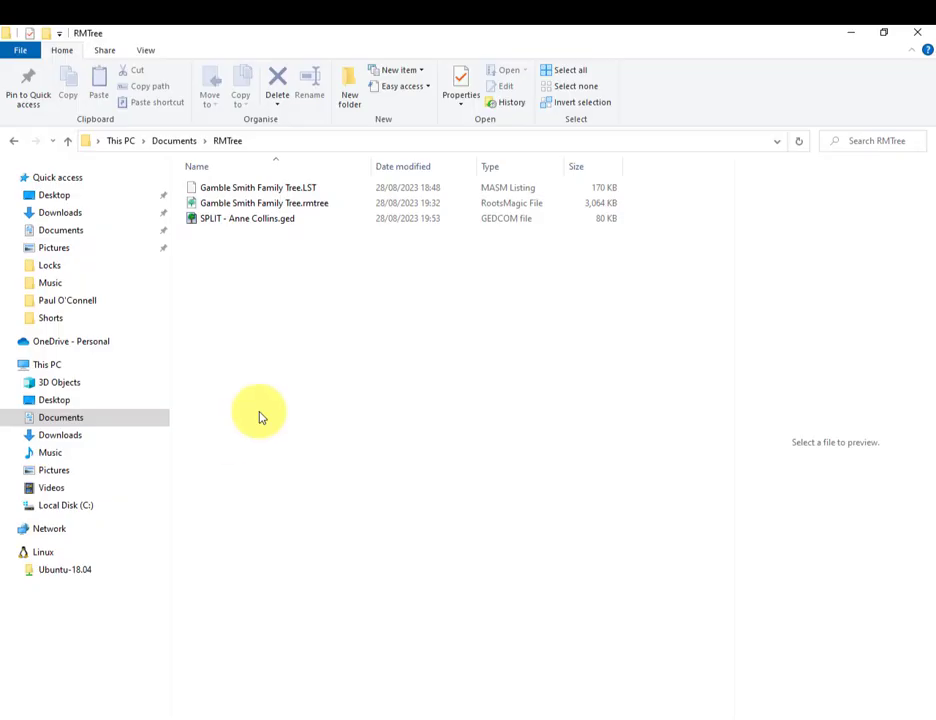
pyautogui.click(311, 226)
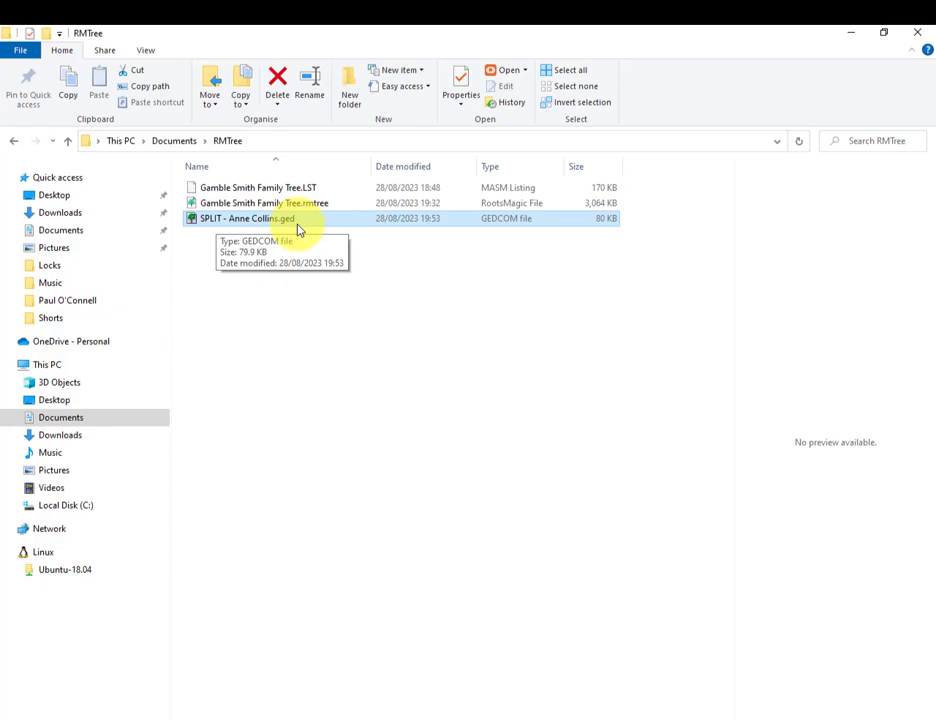
# In Chrome, go to Ancestry's Create & Manage Trees page and start a GEDCOM upload
pyautogui.hotkey('alt', 'Tab')
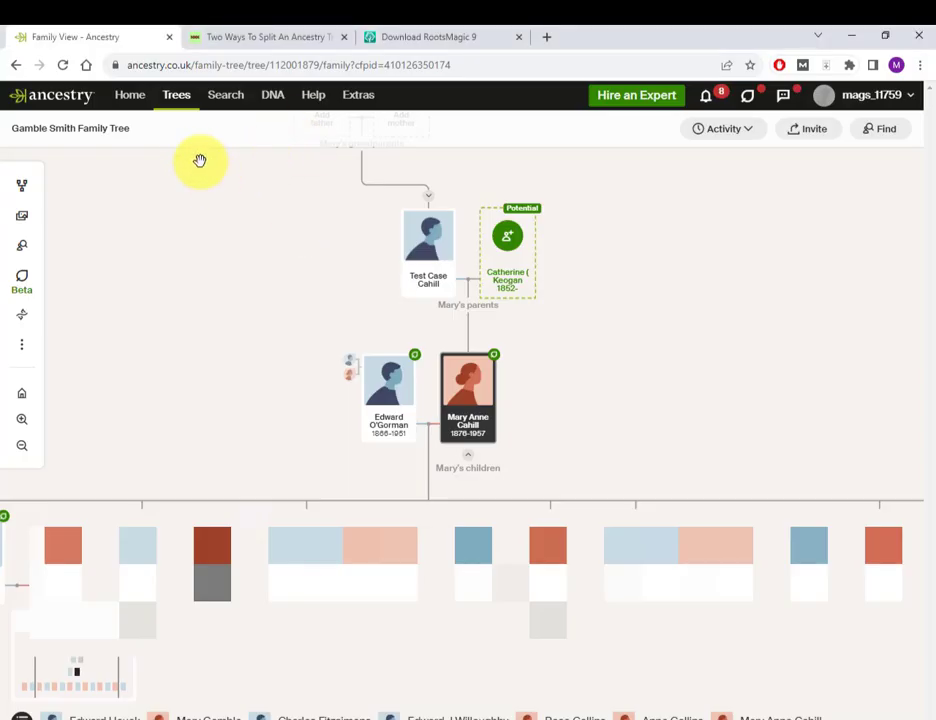
pyautogui.click(177, 99)
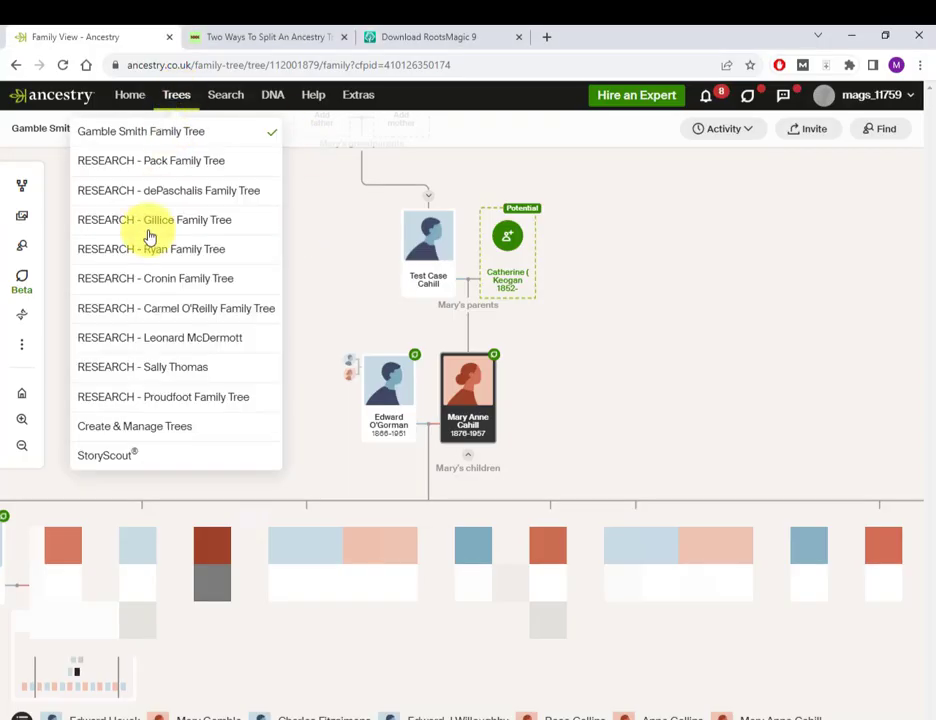
pyautogui.click(163, 434)
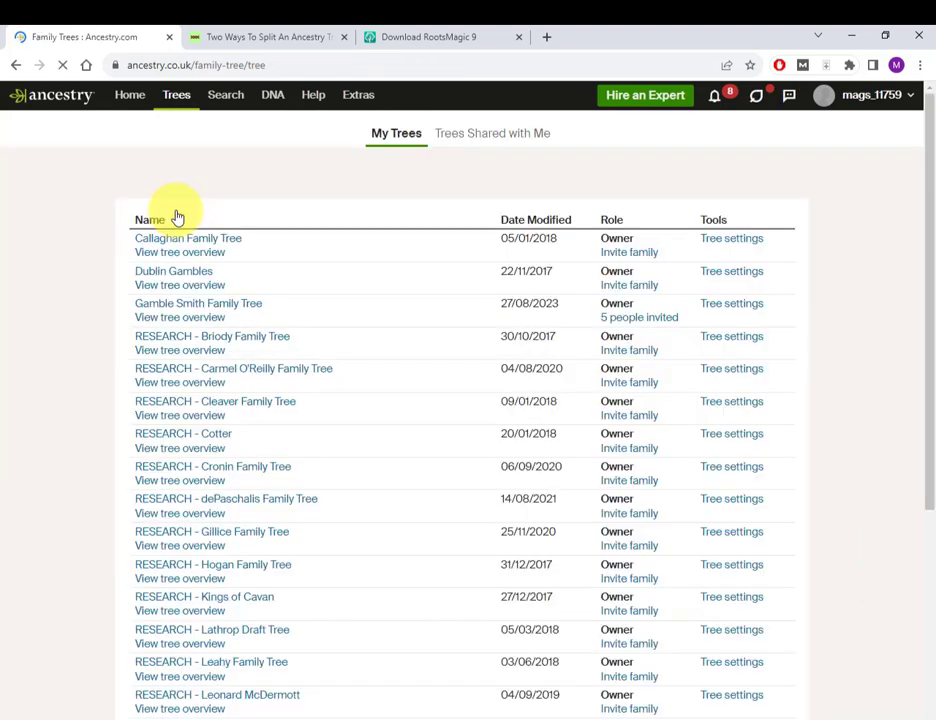
pyautogui.scroll(-5, 297, 370)
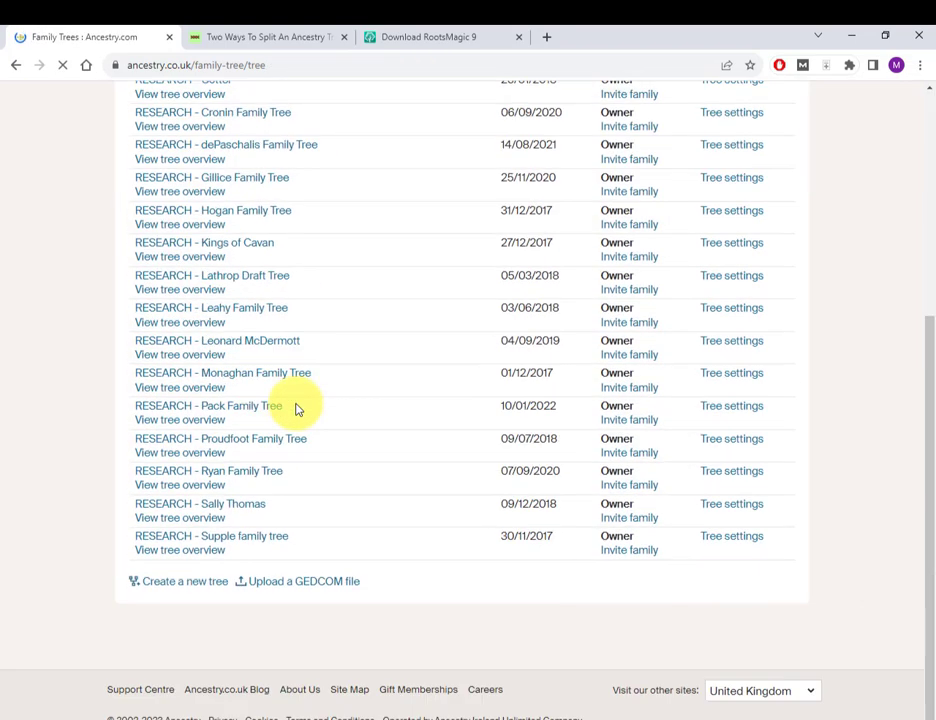
pyautogui.click(284, 588)
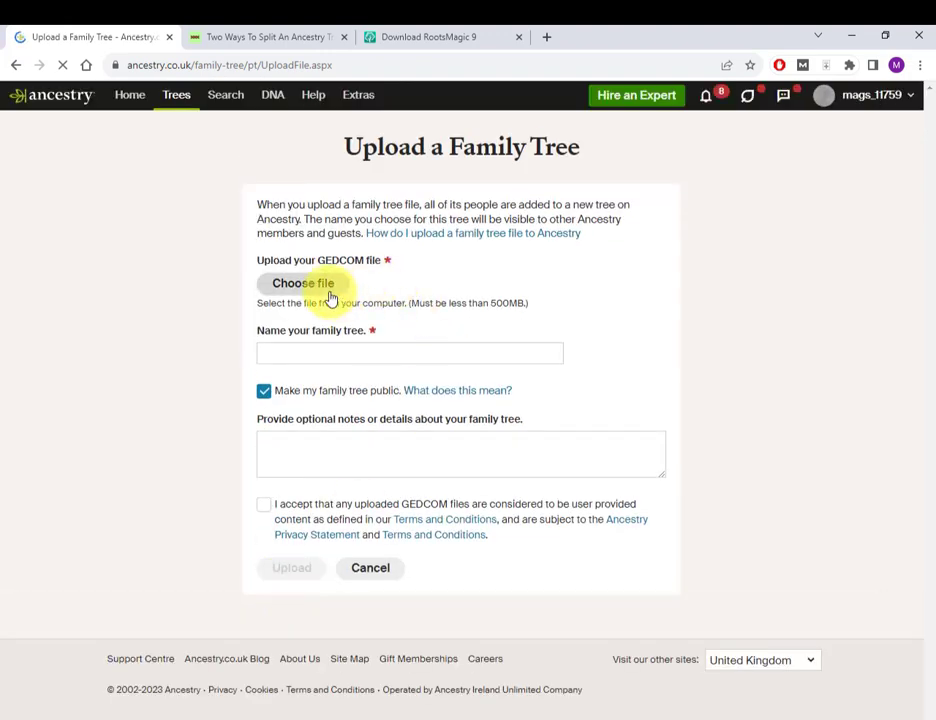
pyautogui.click(330, 298)
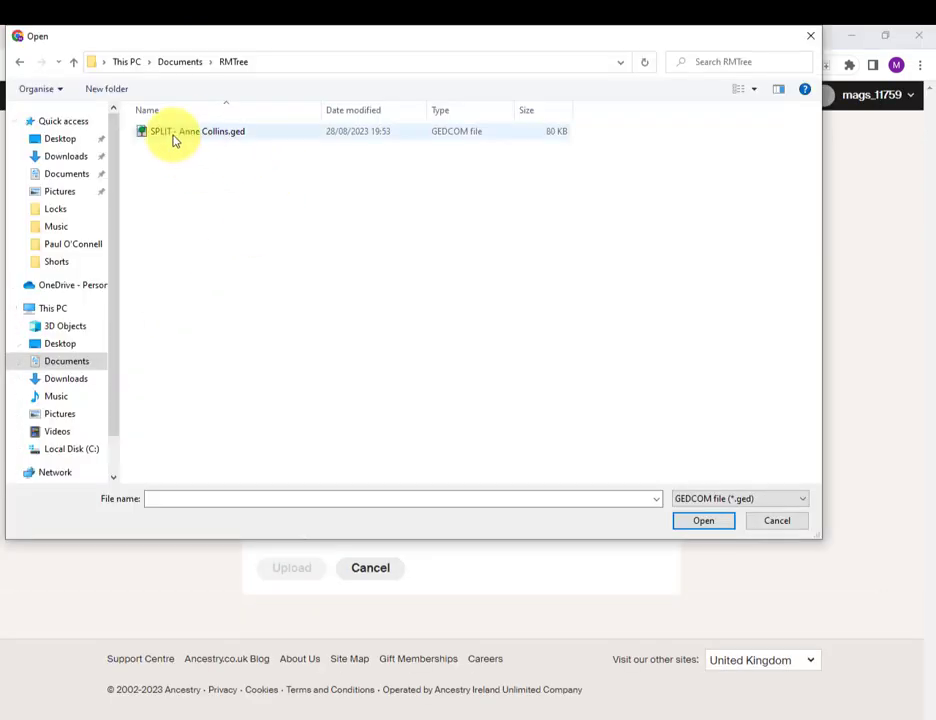
pyautogui.doubleClick(250, 140)
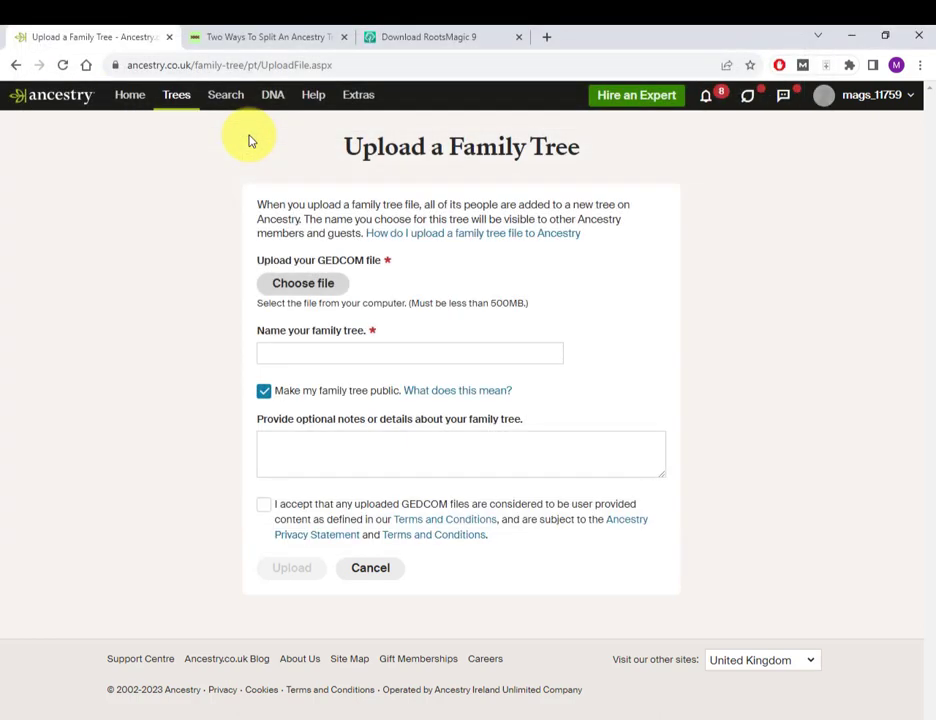
pyautogui.click(265, 394)
pyautogui.click(264, 505)
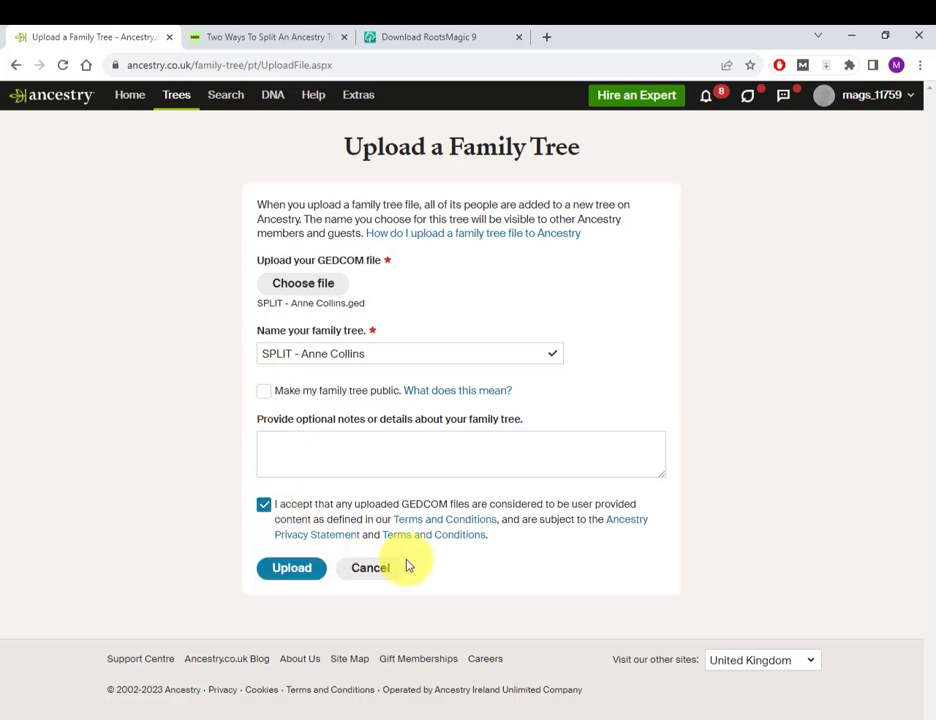
pyautogui.click(298, 575)
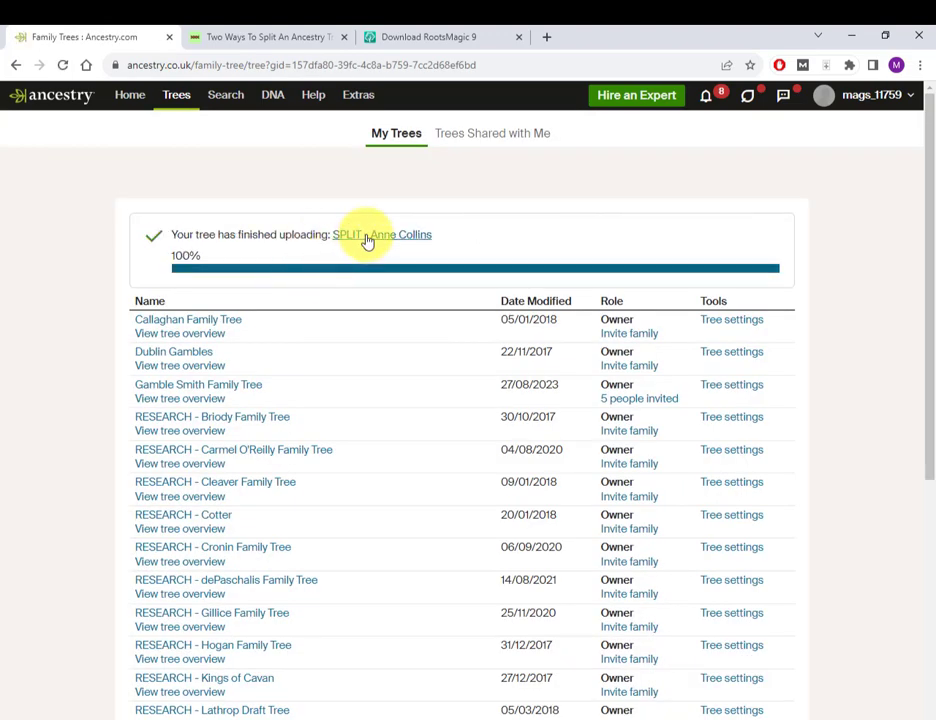
pyautogui.click(367, 241)
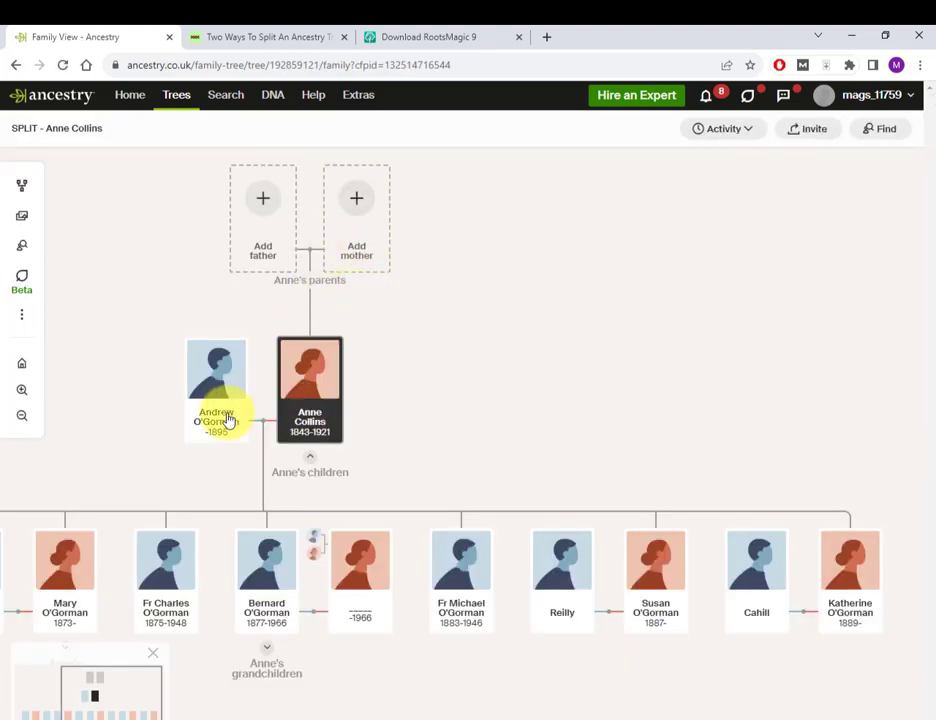
pyautogui.moveTo(514, 402); pyautogui.dragTo(623, 374)
pyautogui.moveTo(313, 627); pyautogui.dragTo(560, 585)
pyautogui.click(117, 577)
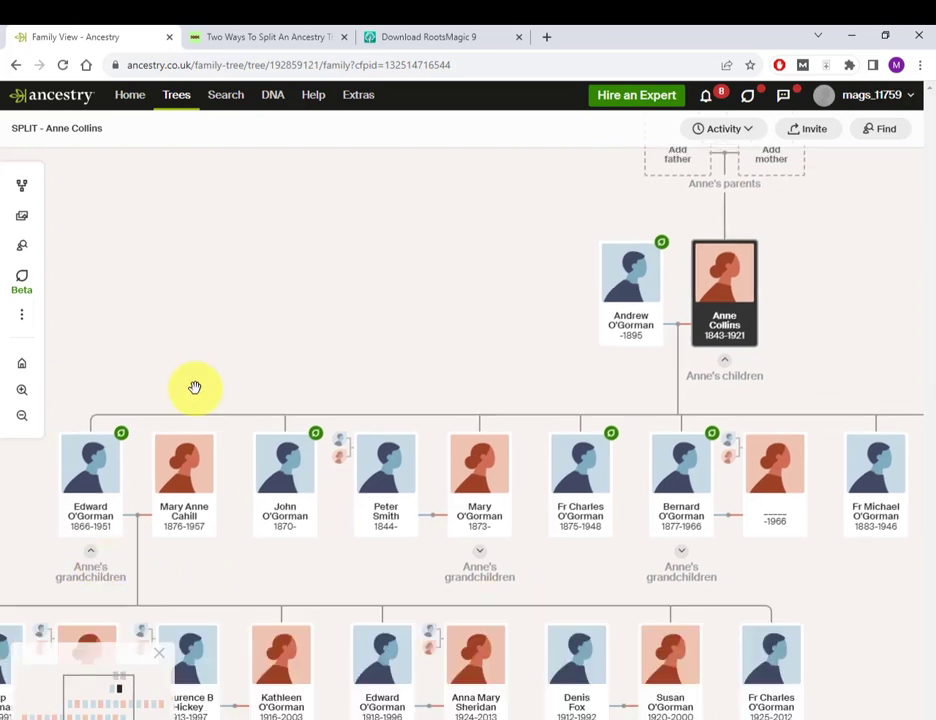
pyautogui.moveTo(195, 388); pyautogui.dragTo(192, 456)
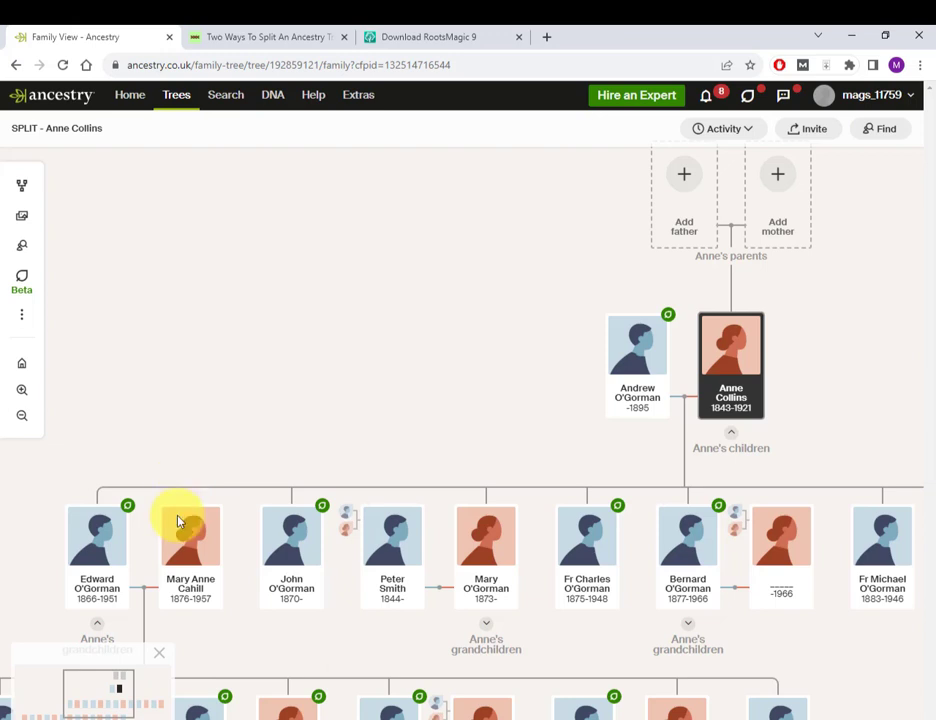
pyautogui.moveTo(184, 487); pyautogui.dragTo(158, 550)
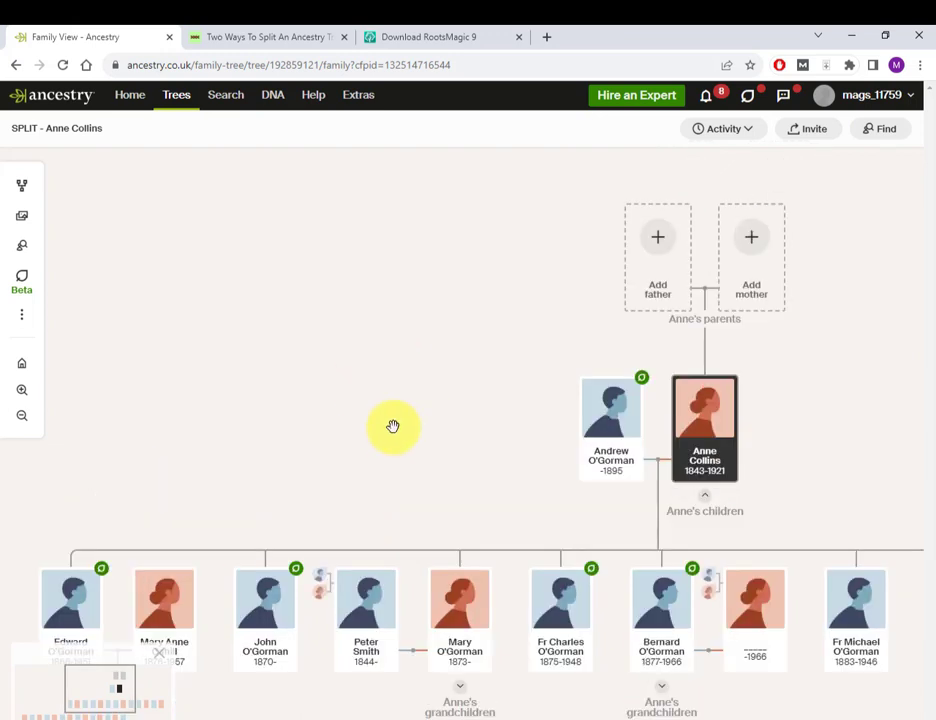